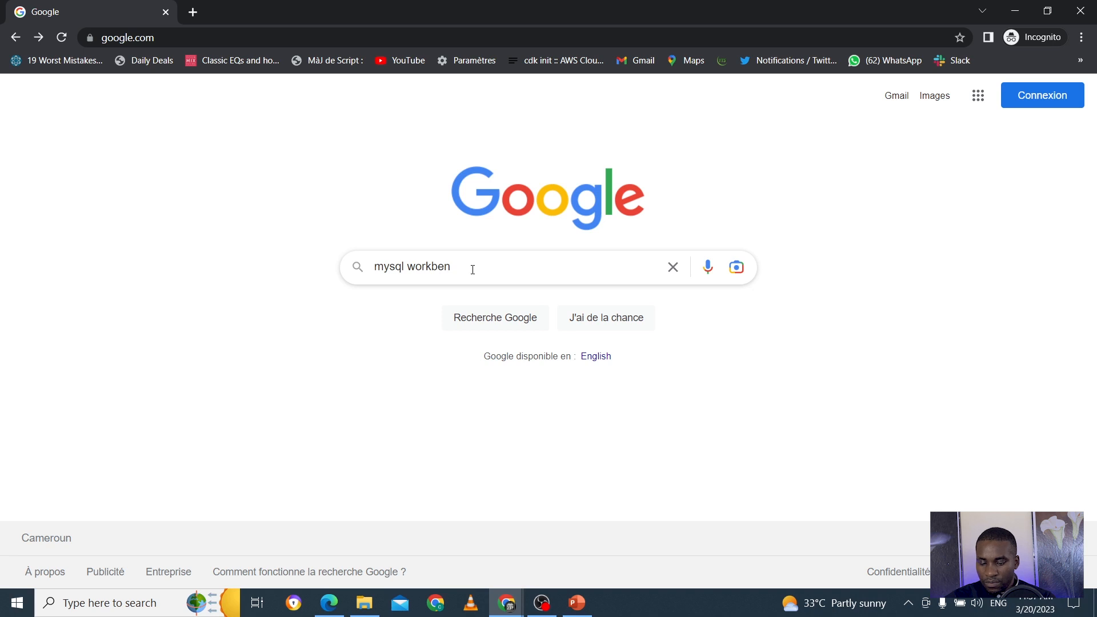
- Search Google for "mysql workbench community" and open the MySQL Workbench download page
{"action": "type", "text": "gh"}
{"action": "key", "text": "BackSpace"}
{"action": "key", "text": "BackSpace"}
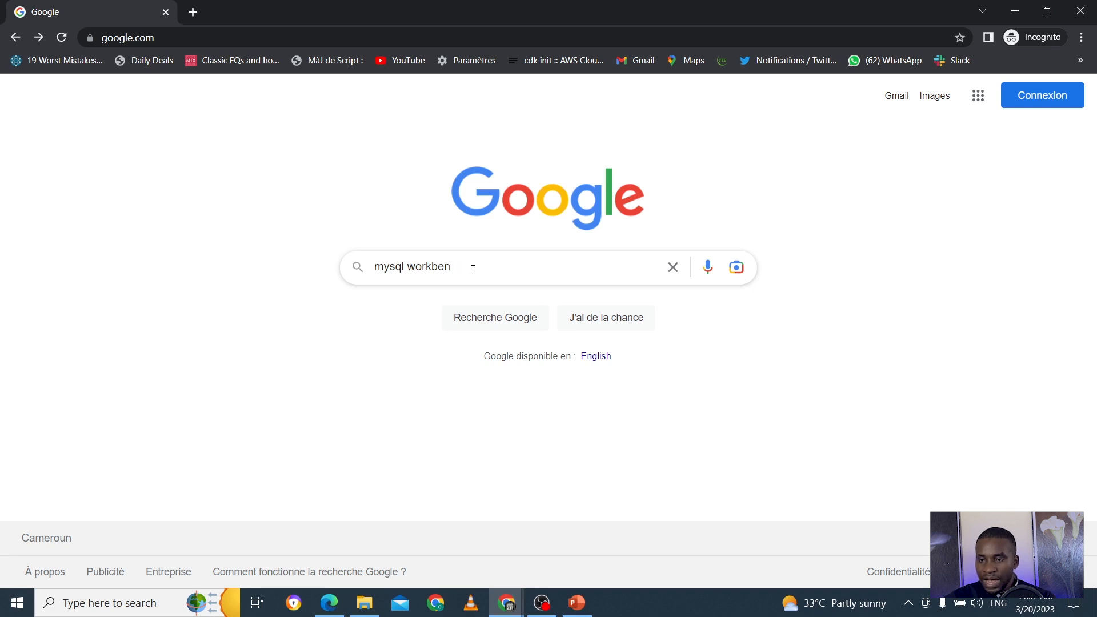
{"action": "type", "text": "ch commu"}
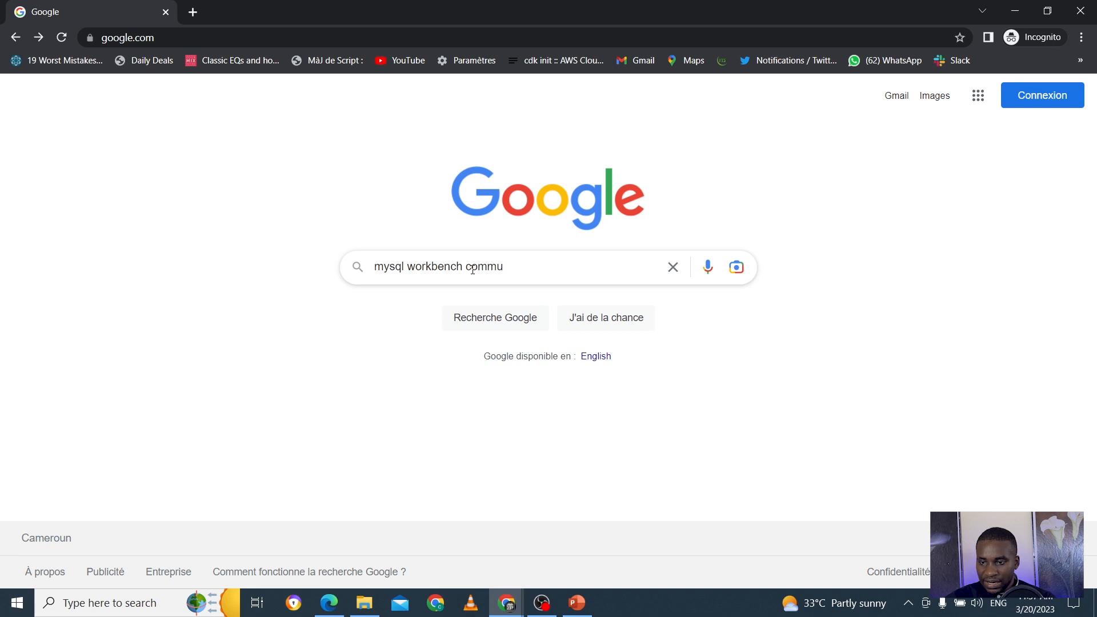
{"action": "type", "text": "nity"}
{"action": "key", "text": "Return"}
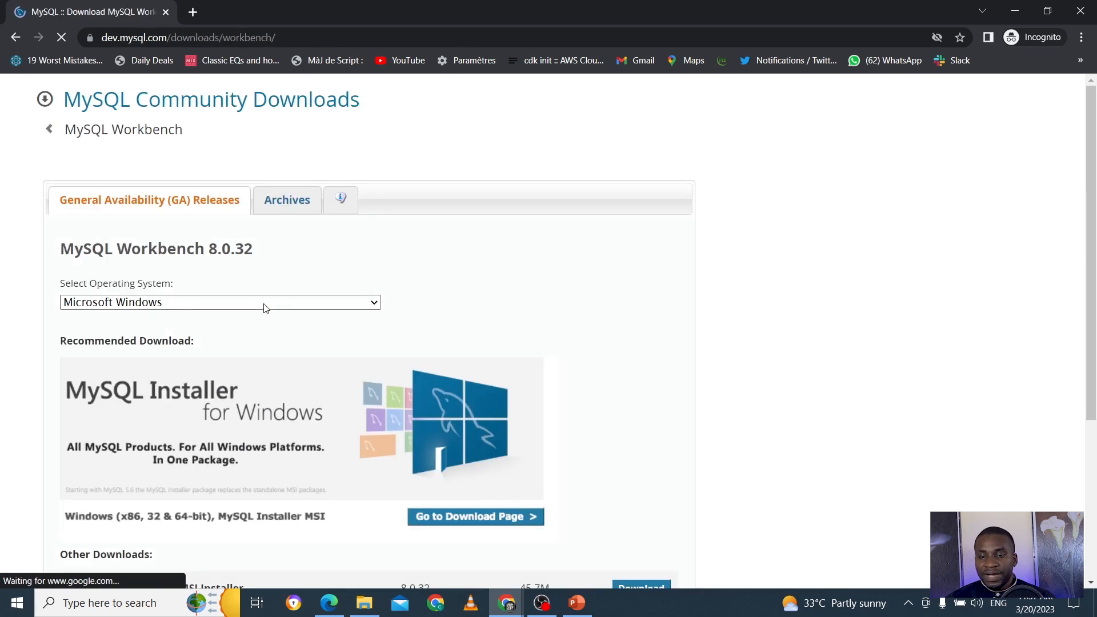
- Open the MySQL Installer for Windows download page and download the 437.3M mysql-installer-community-8.0.32.0.msi without logging in
{"action": "scroll", "coordinate": [278, 355], "scroll_direction": "down", "scroll_amount": 1}
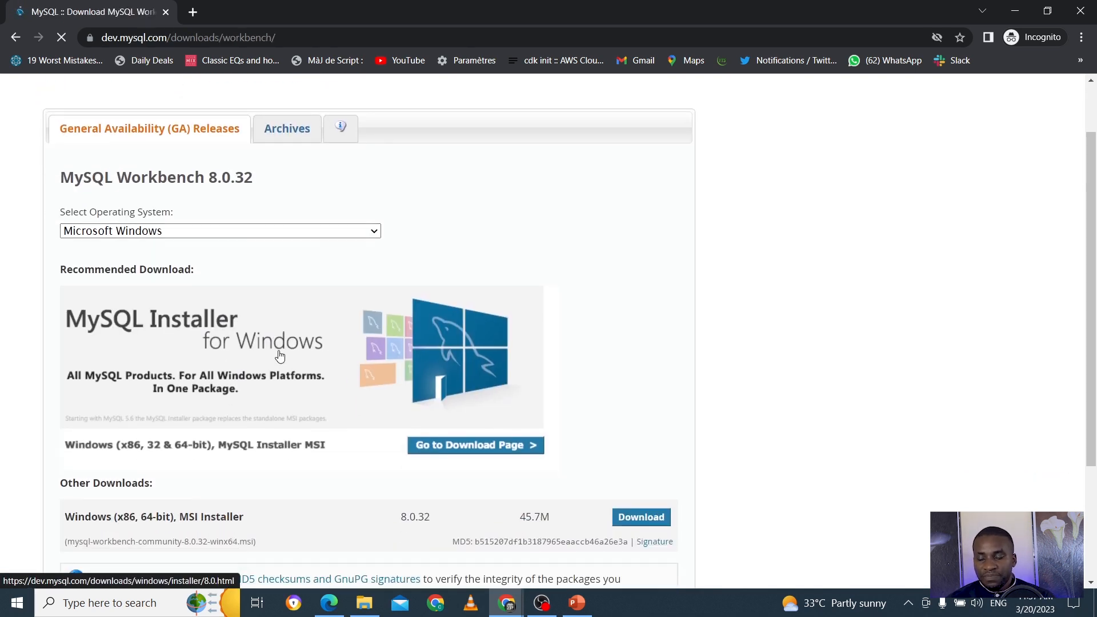
{"action": "scroll", "coordinate": [280, 355], "scroll_direction": "down", "scroll_amount": 1}
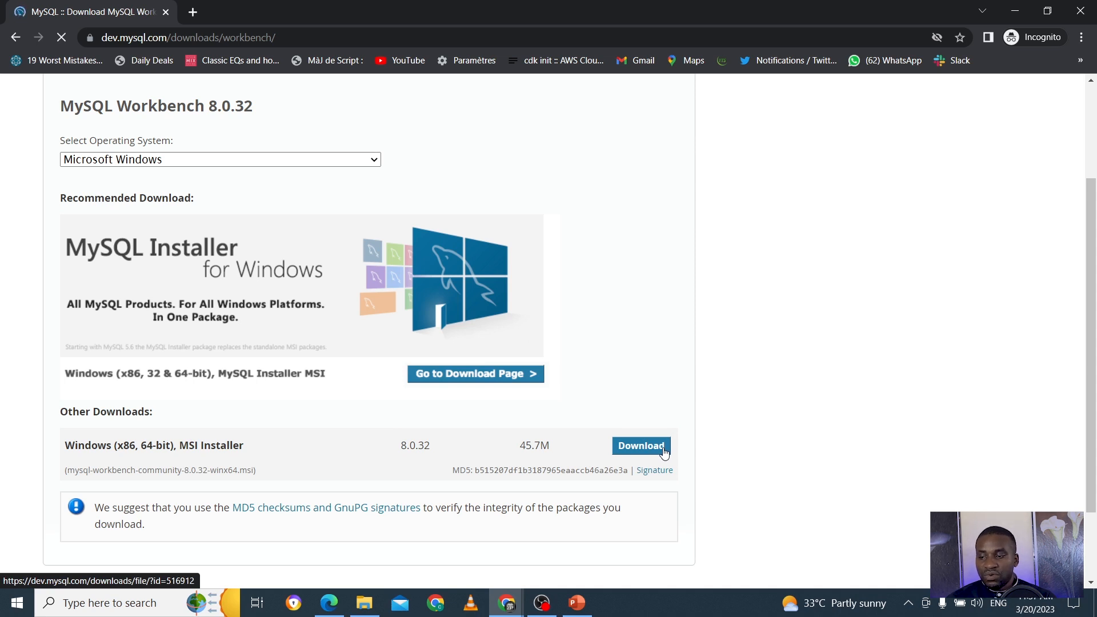
{"action": "scroll", "coordinate": [508, 303], "scroll_direction": "up", "scroll_amount": 2}
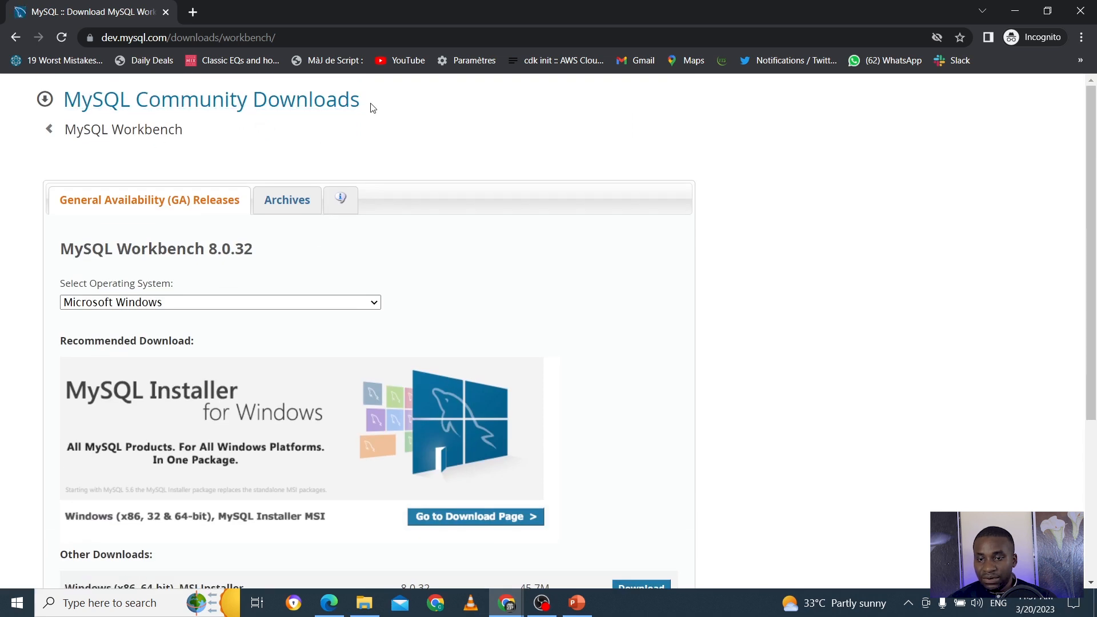
{"action": "scroll", "coordinate": [372, 171], "scroll_direction": "down", "scroll_amount": 2}
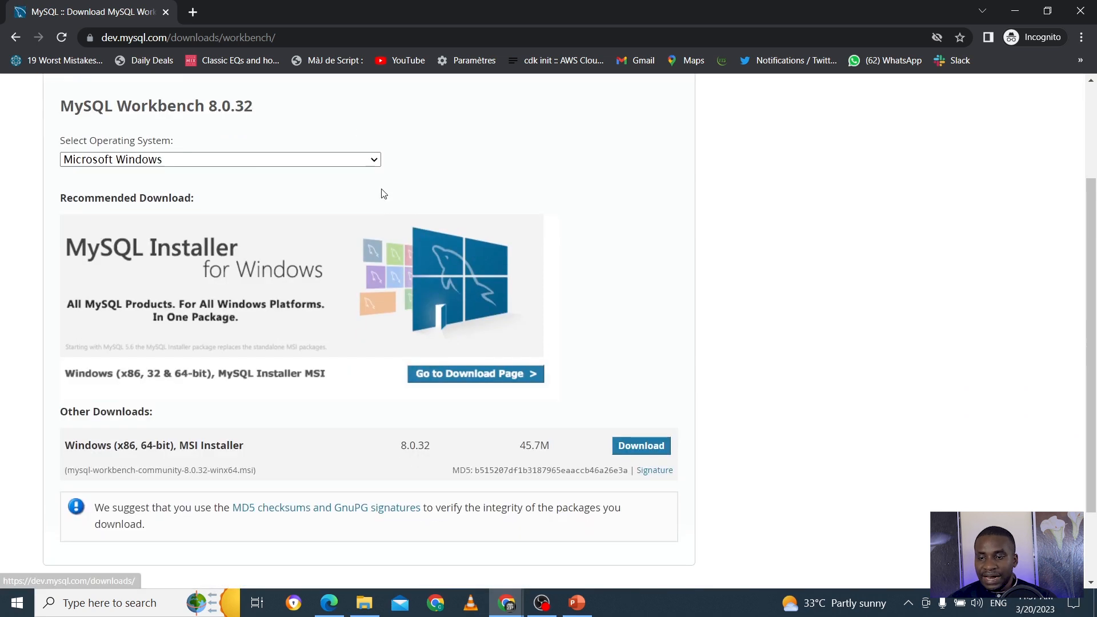
{"action": "left_click", "coordinate": [503, 374]}
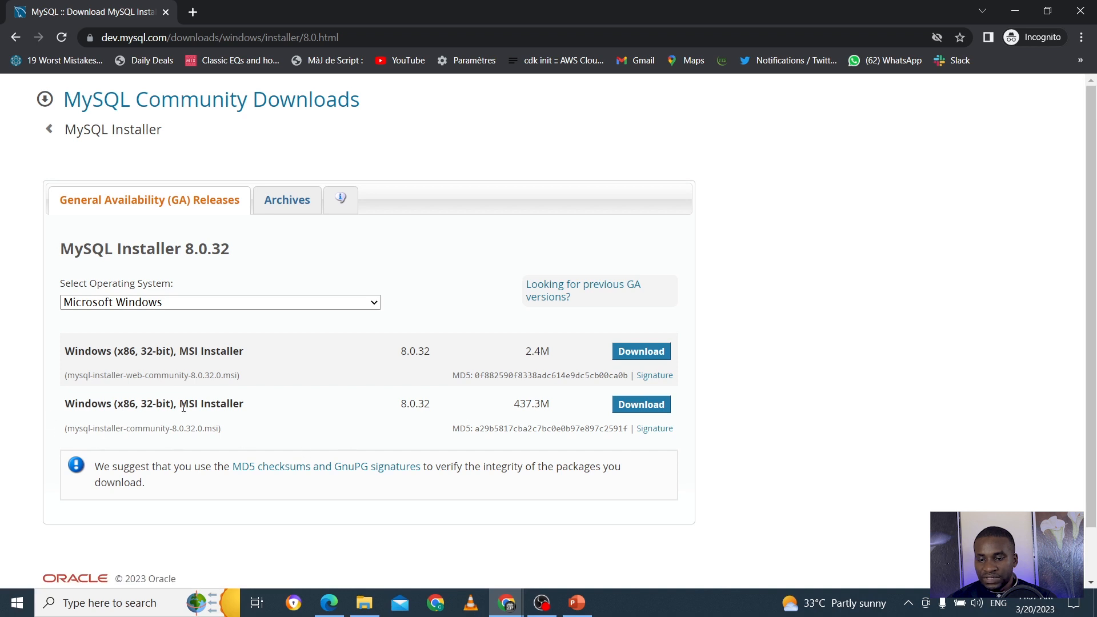
{"action": "left_click", "coordinate": [644, 405]}
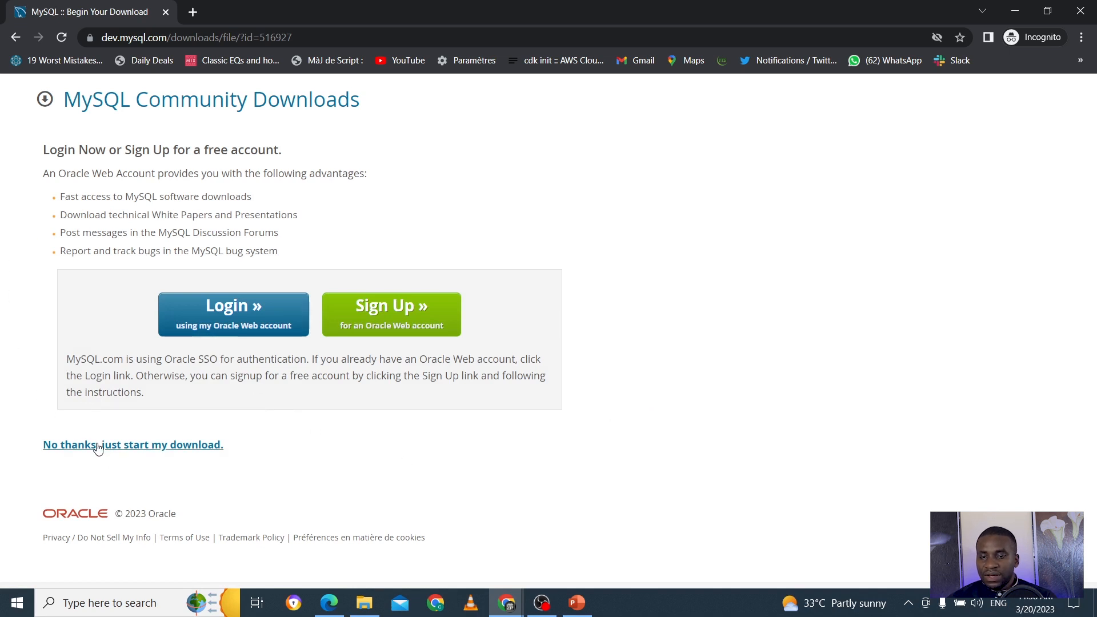
{"action": "left_click", "coordinate": [159, 450]}
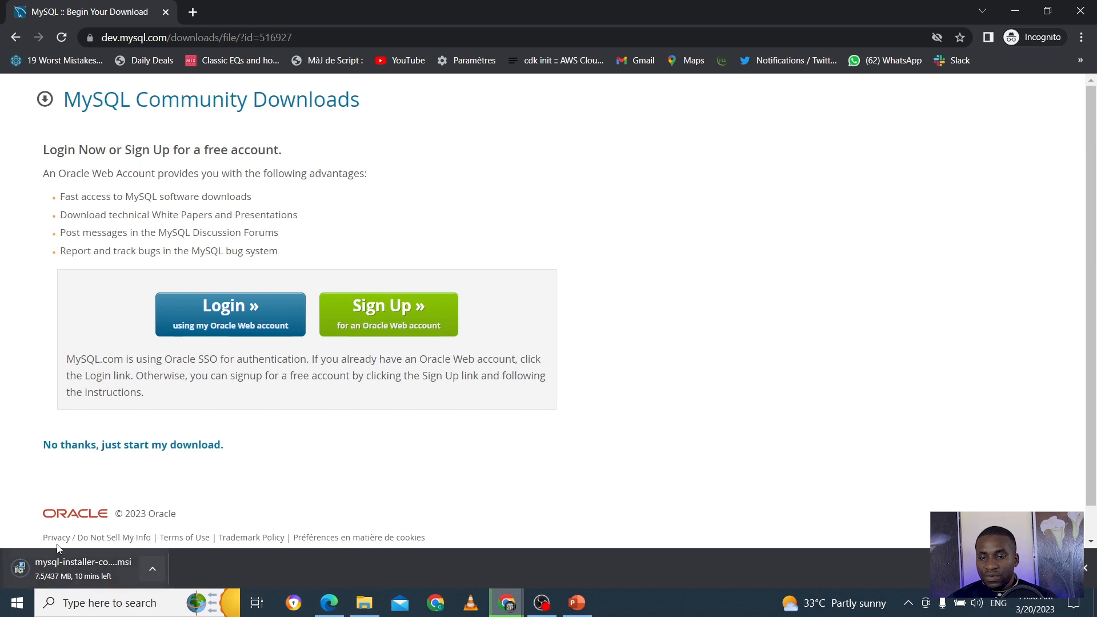
- Pause the installer download and launch the existing mysql-installer-community-8.0.32.0 file from the 90 Days of analytics folder
{"action": "left_click", "coordinate": [152, 570]}
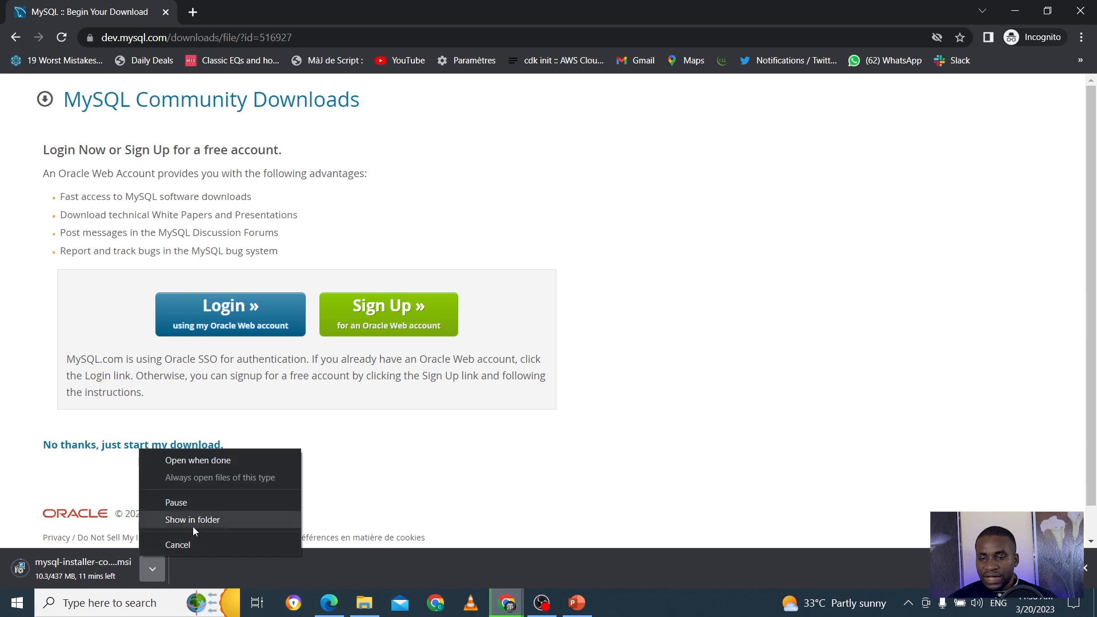
{"action": "left_click", "coordinate": [200, 506]}
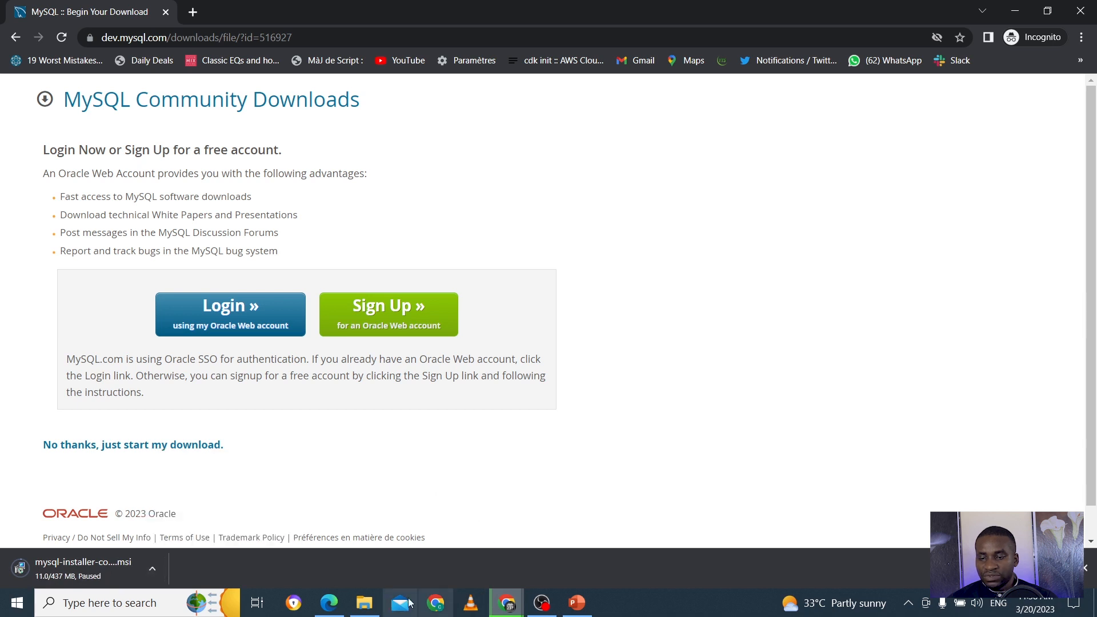
{"action": "mouse_move", "coordinate": [377, 609]}
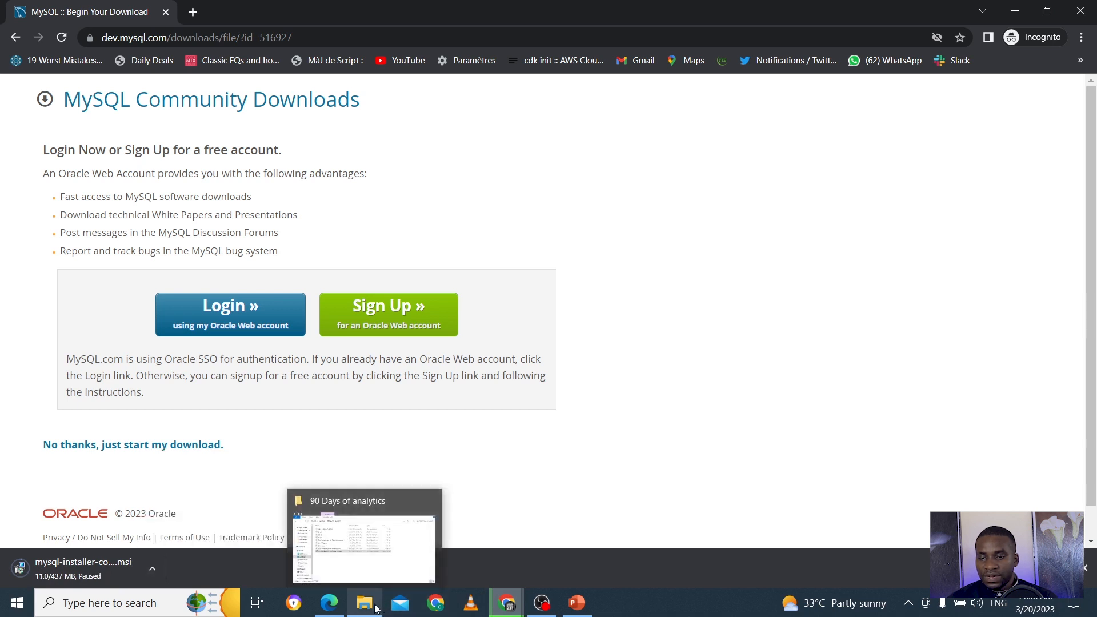
{"action": "left_click", "coordinate": [375, 551]}
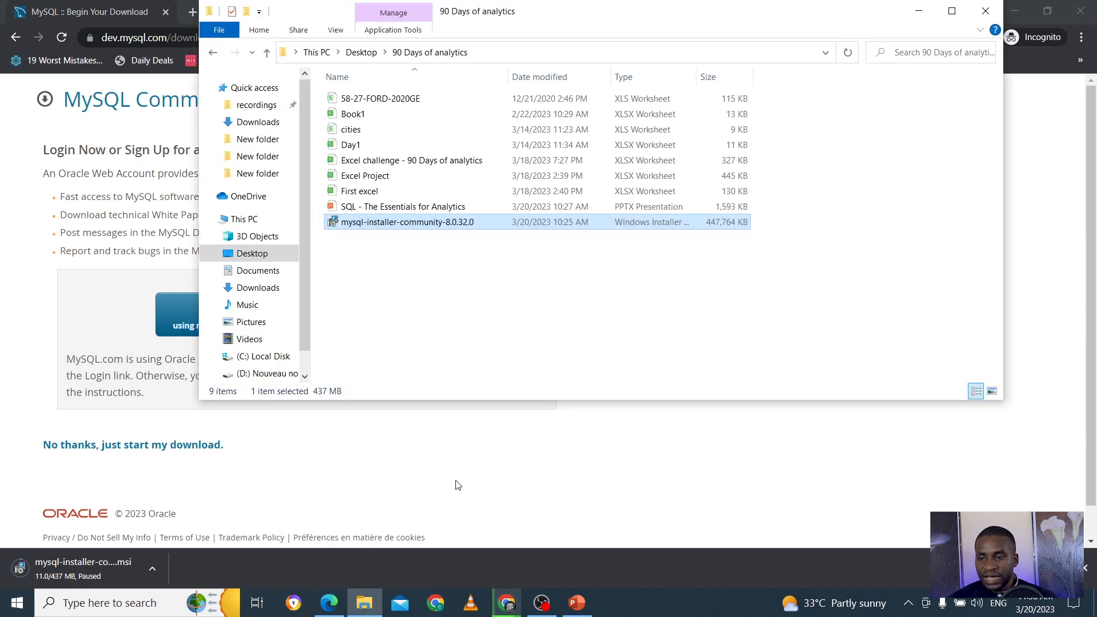
{"action": "key", "text": "Return"}
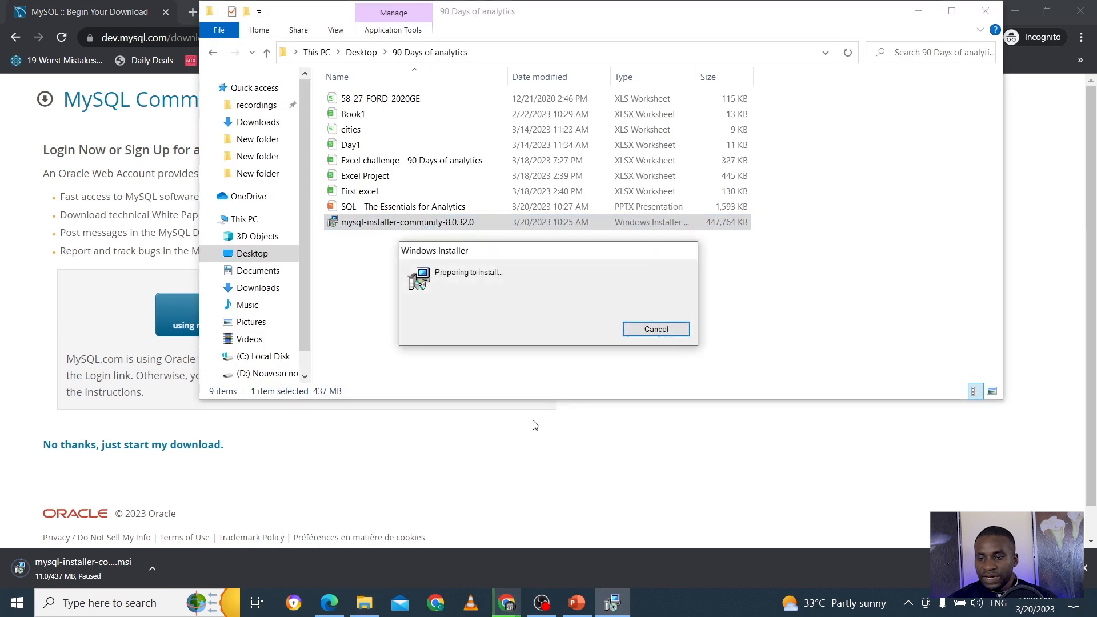
{"action": "left_click", "coordinate": [526, 452]}
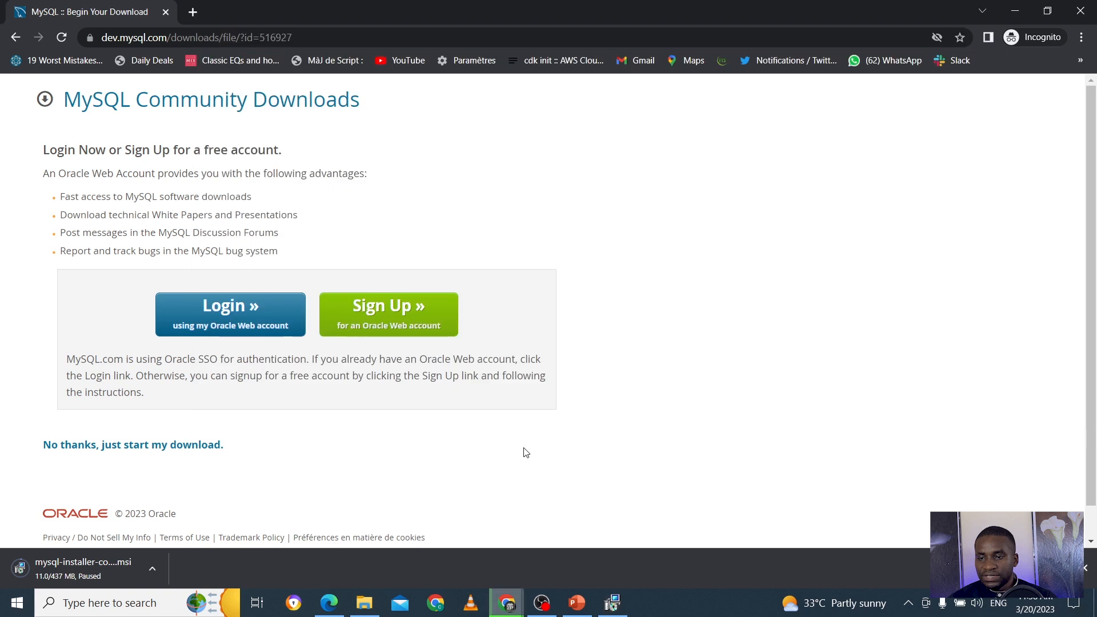
{"action": "left_click", "coordinate": [622, 606]}
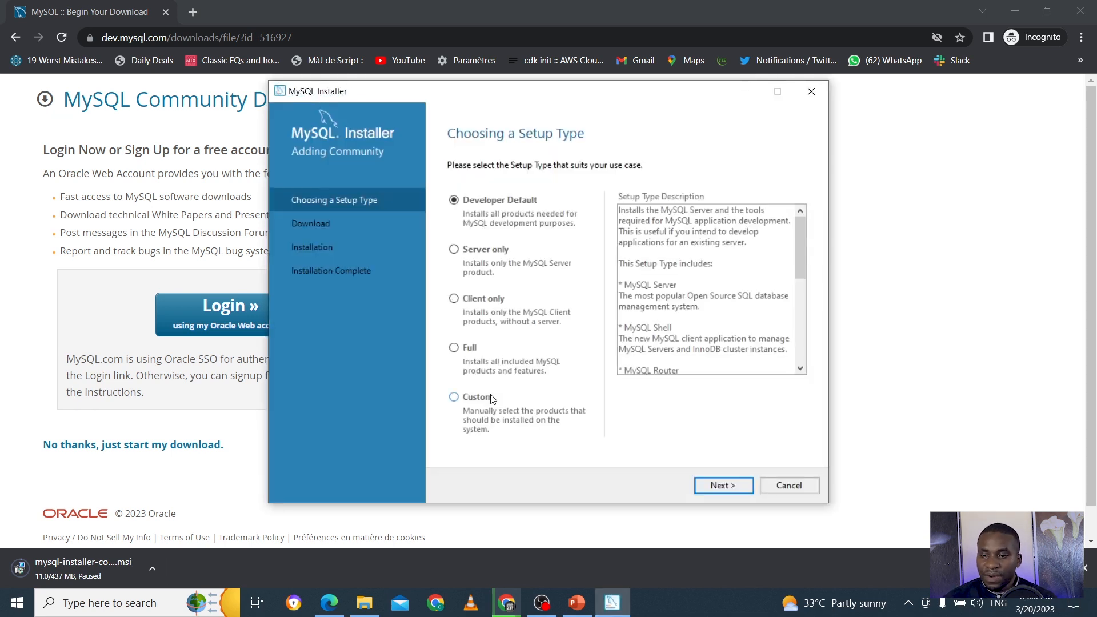
- Review the descriptions of the available setup types, choose Custom and continue to product selection
{"action": "left_click", "coordinate": [454, 398]}
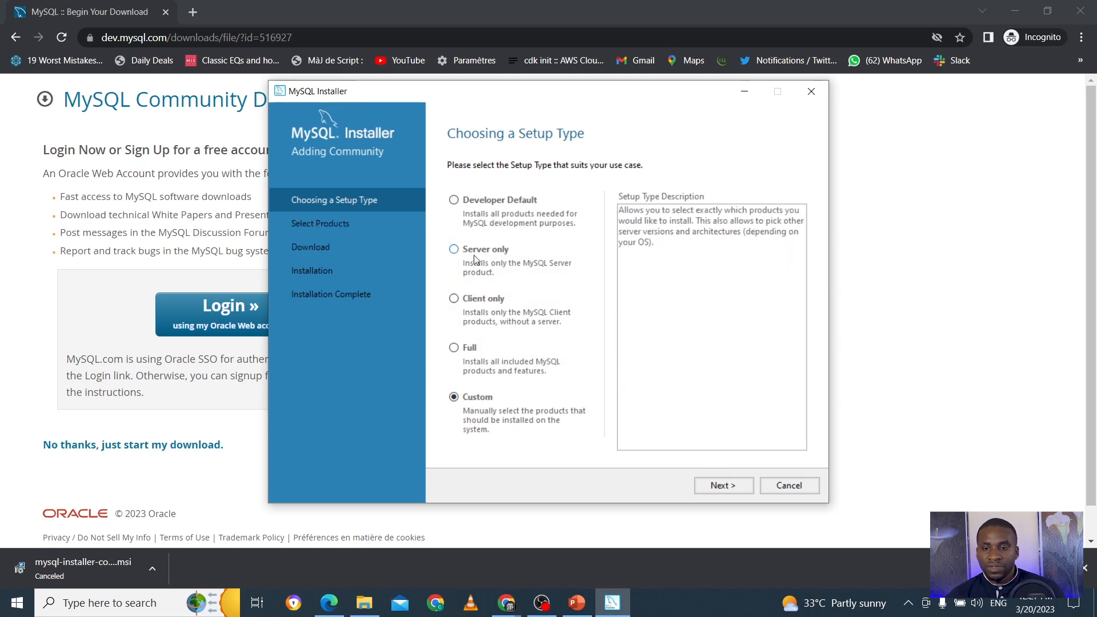
{"action": "left_click", "coordinate": [454, 201]}
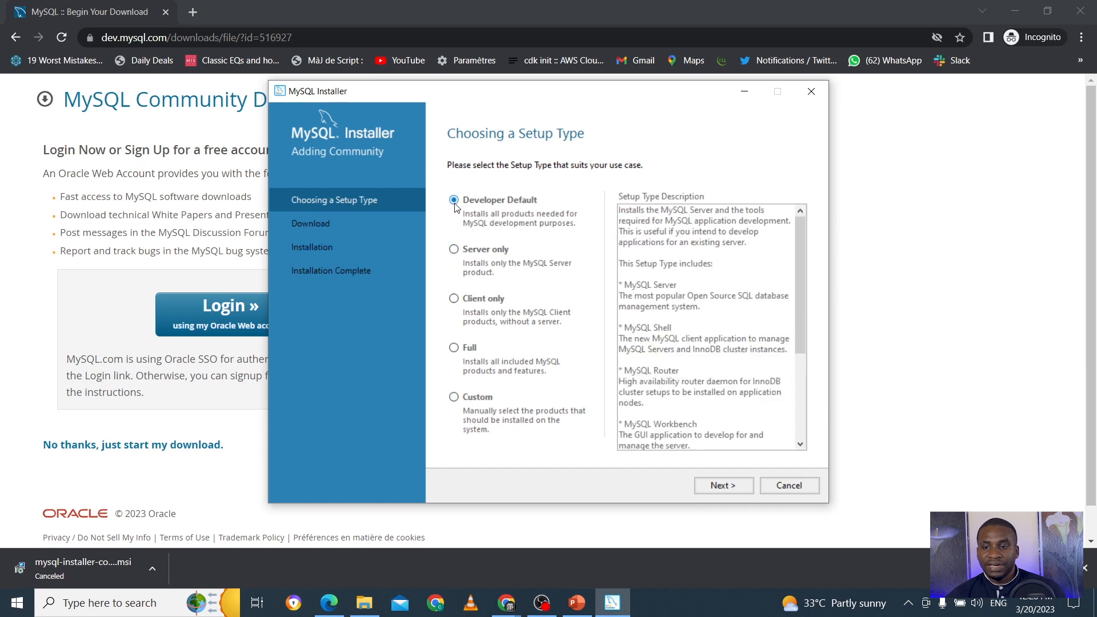
{"action": "left_click", "coordinate": [454, 252]}
{"action": "left_click", "coordinate": [455, 299]}
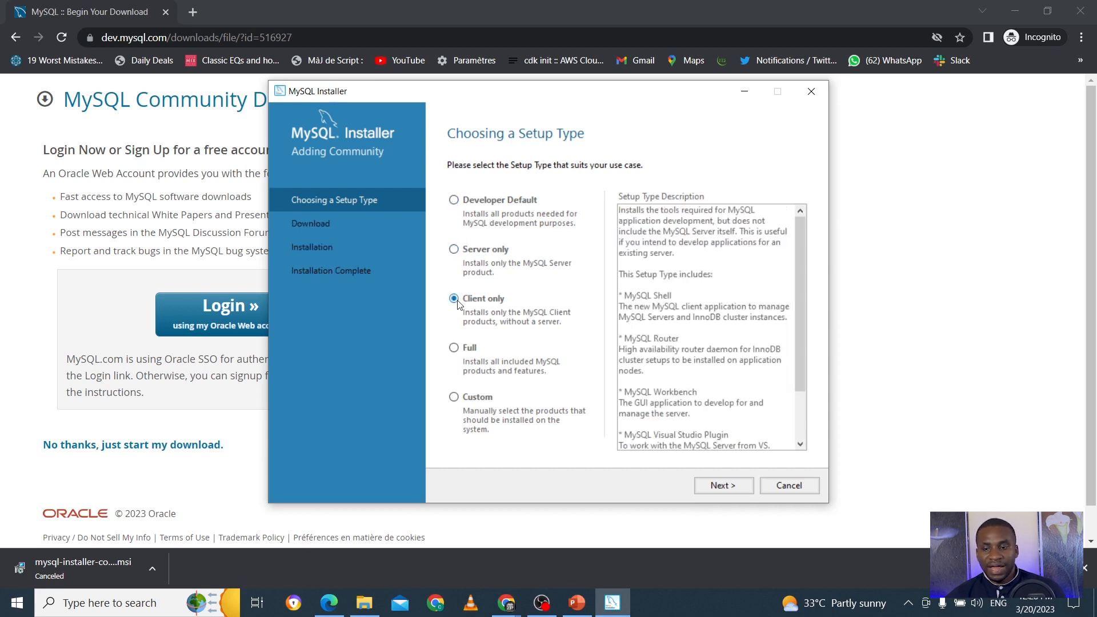
{"action": "left_click", "coordinate": [457, 347]}
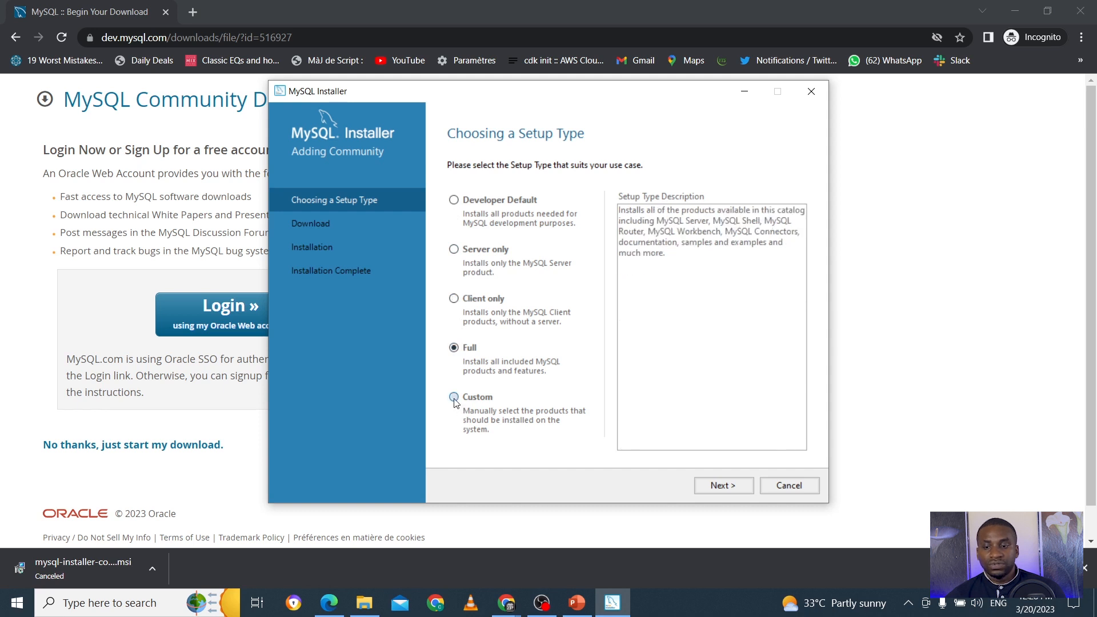
{"action": "left_click", "coordinate": [455, 400]}
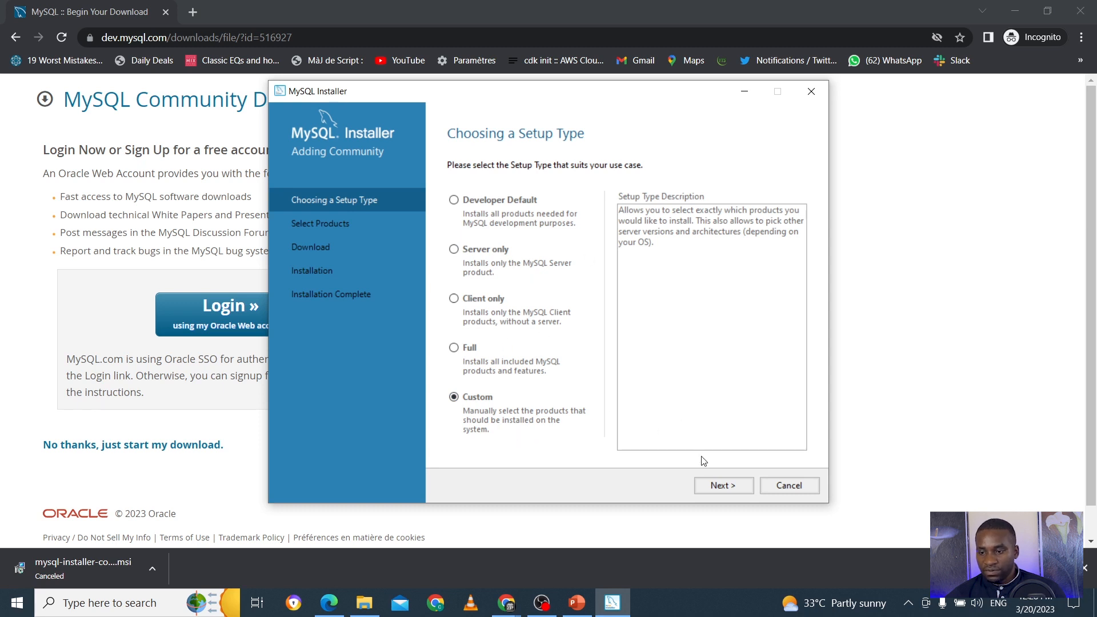
{"action": "left_click", "coordinate": [703, 485]}
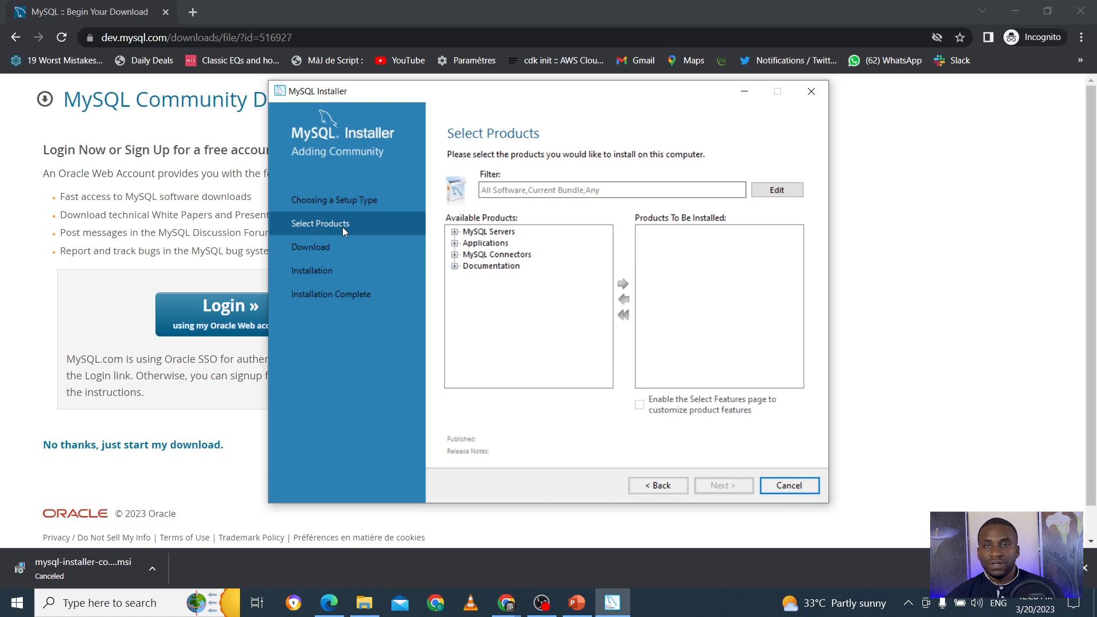
- Add MySQL Server 8.0.32 - X64 from the MySQL Servers category to the products to be installed
{"action": "left_click", "coordinate": [455, 232]}
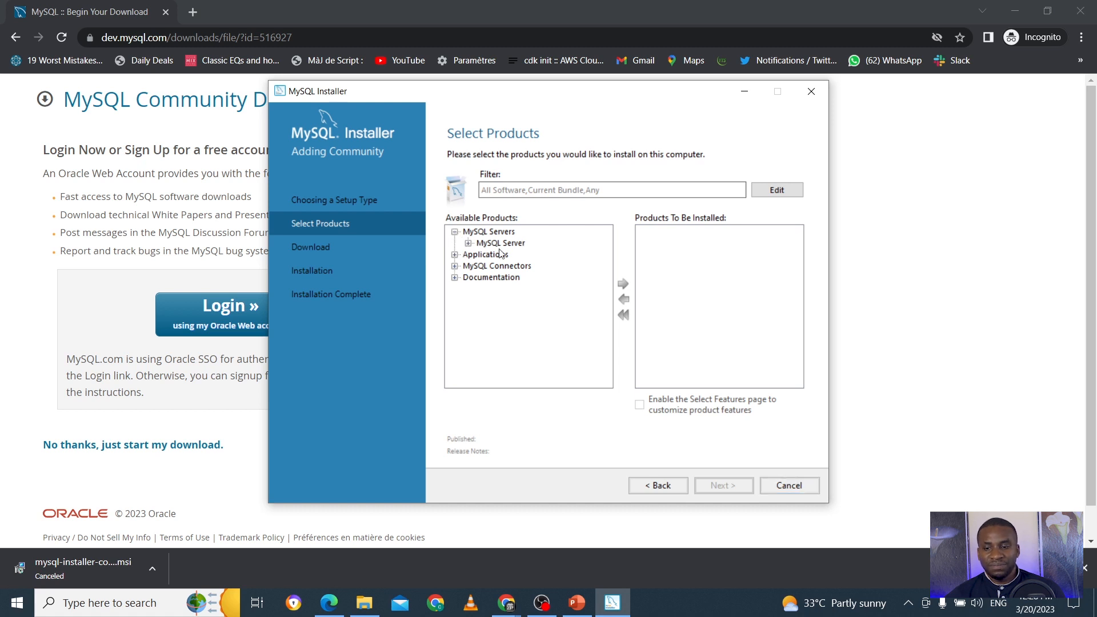
{"action": "left_click", "coordinate": [469, 243]}
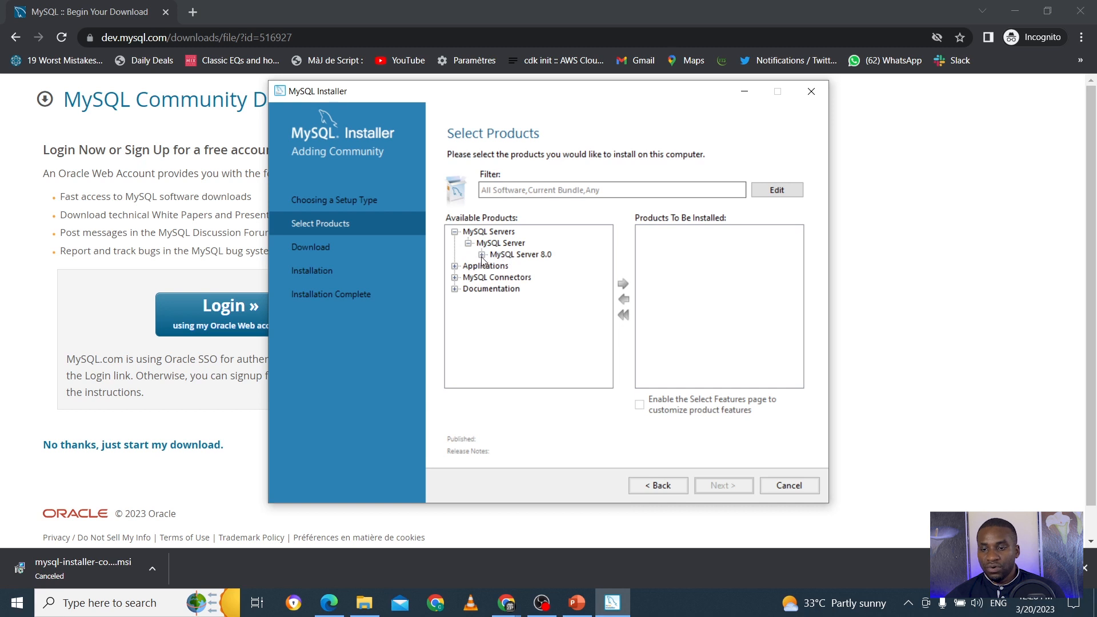
{"action": "left_click", "coordinate": [481, 255]}
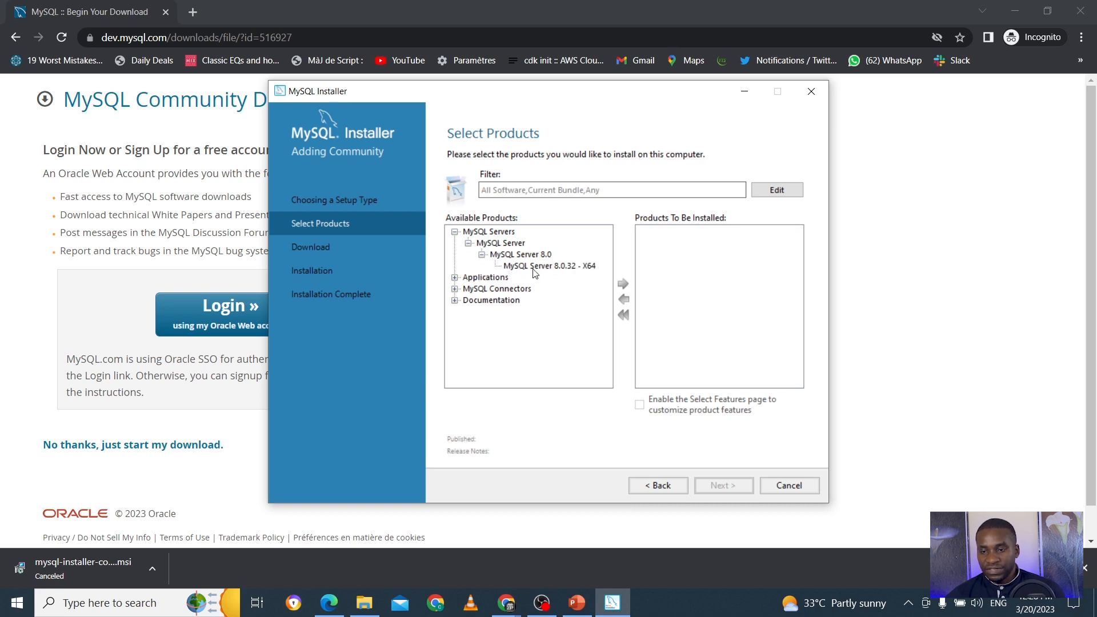
{"action": "left_click", "coordinate": [524, 267]}
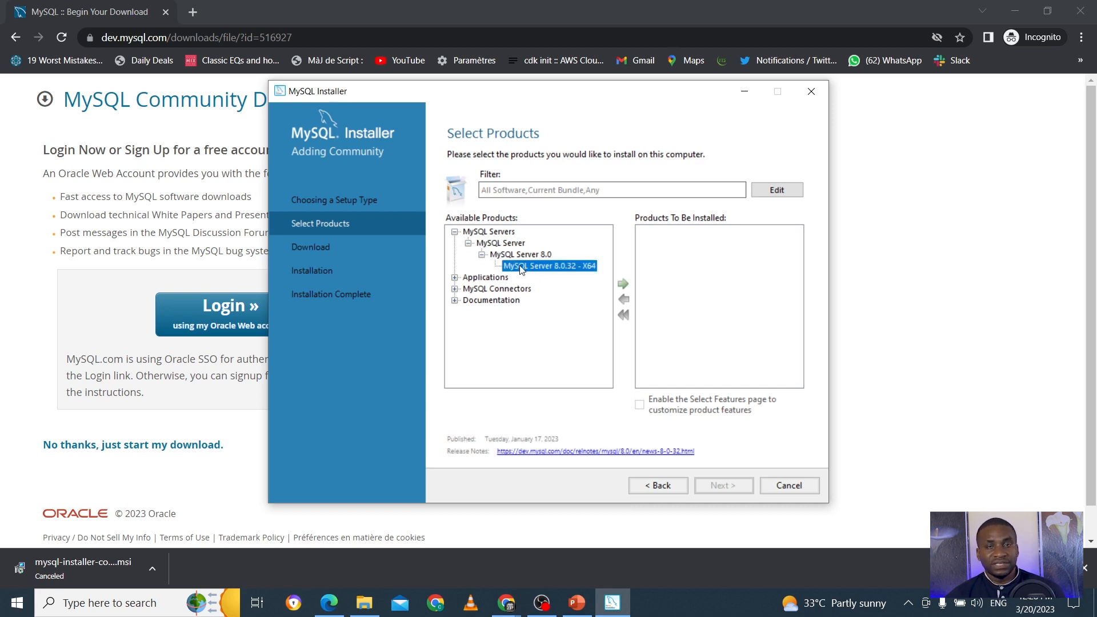
{"action": "left_click", "coordinate": [624, 284]}
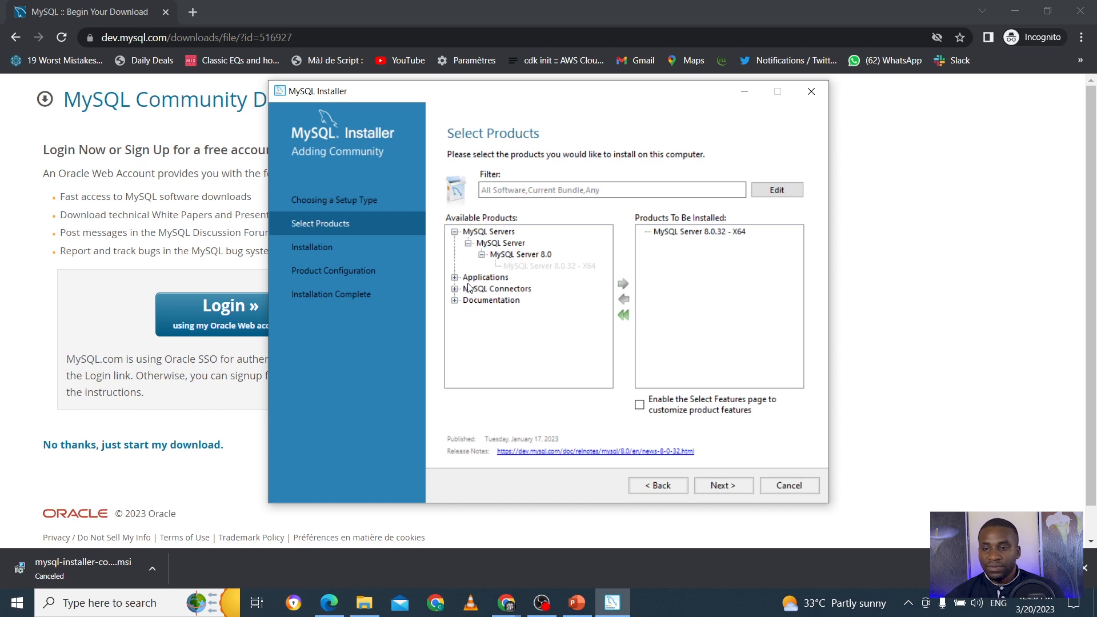
- Add MySQL Workbench 8.0.32 - X64 from the Applications category to the products to be installed
{"action": "left_click", "coordinate": [455, 278]}
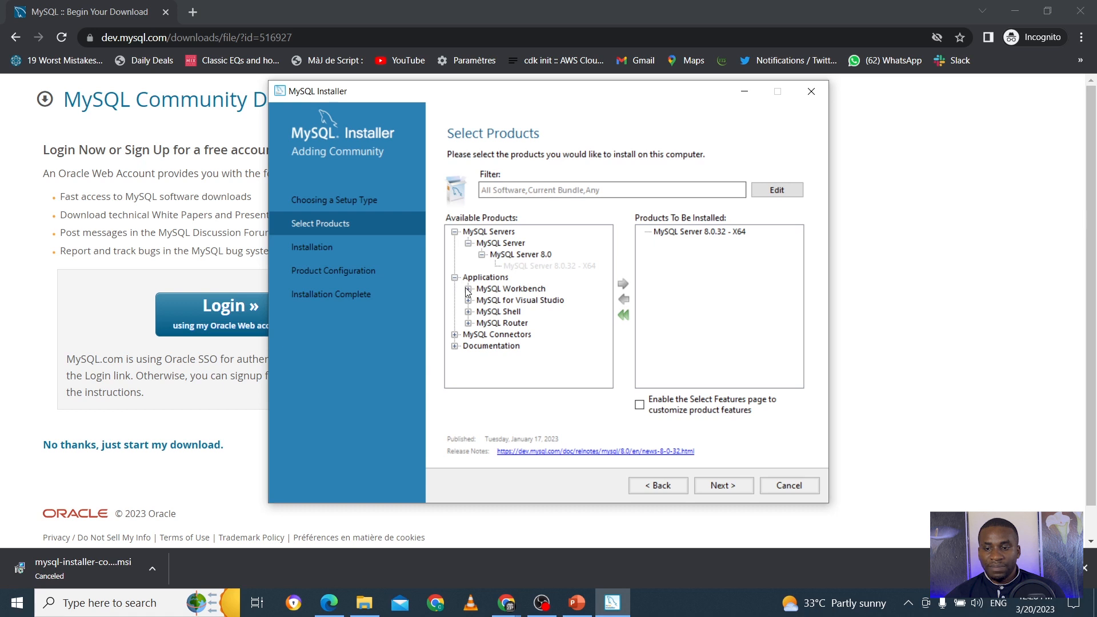
{"action": "left_click", "coordinate": [468, 289]}
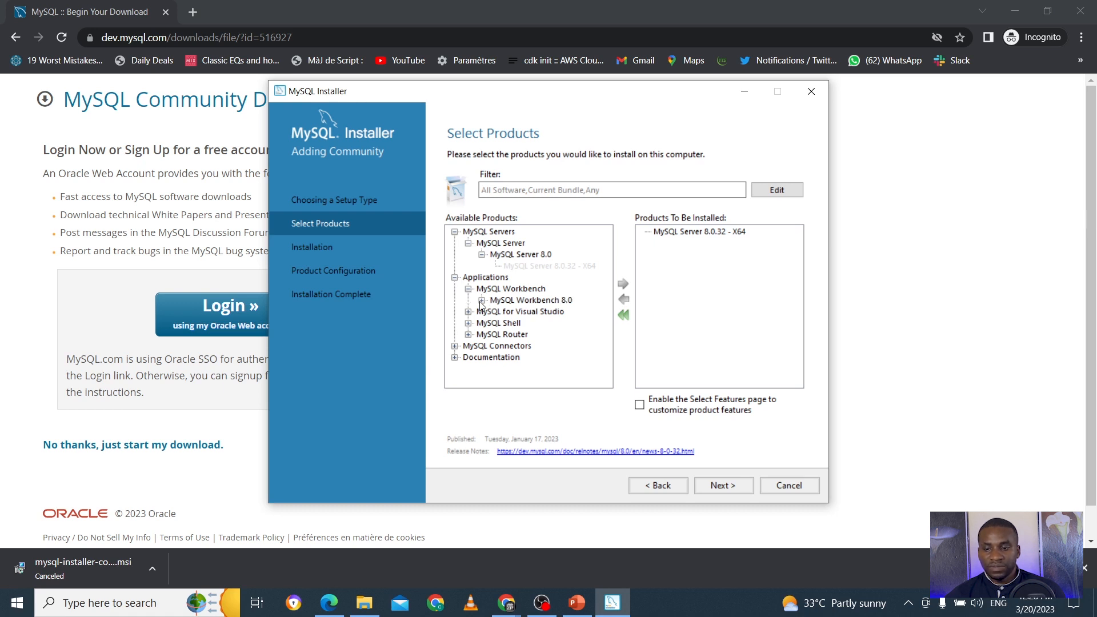
{"action": "left_click", "coordinate": [482, 301]}
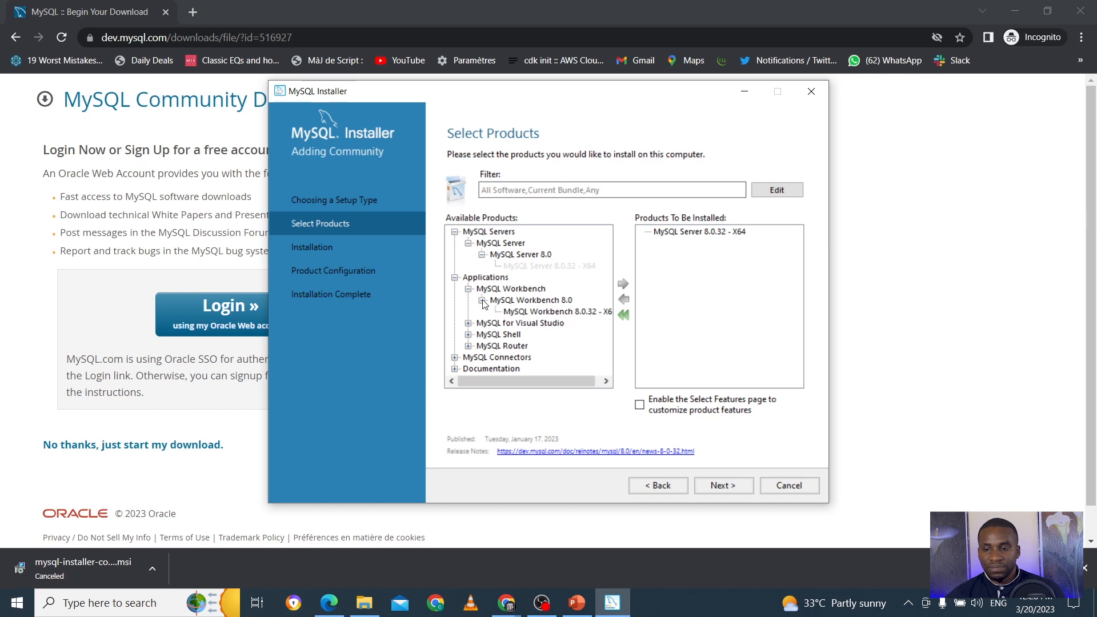
{"action": "left_click", "coordinate": [514, 312]}
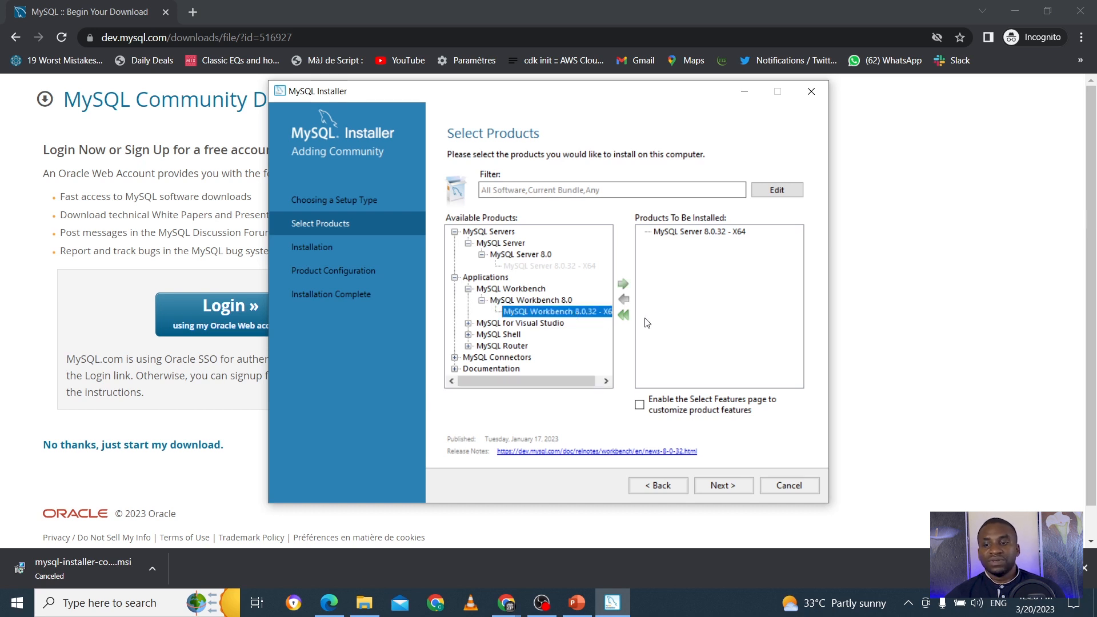
{"action": "left_click", "coordinate": [623, 285]}
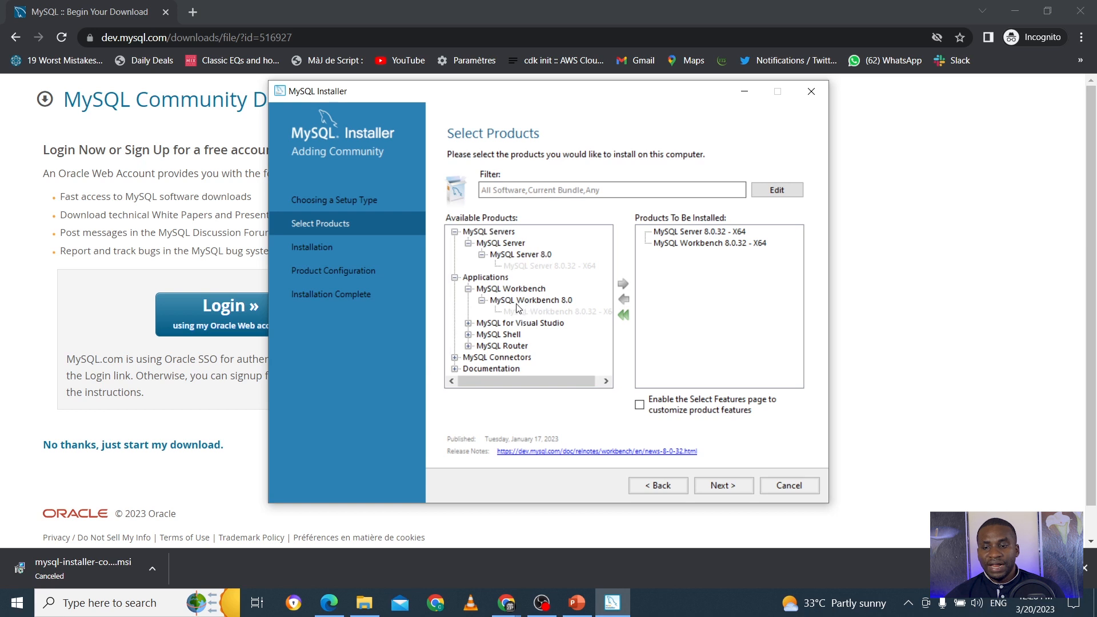
- Add MySQL Shell 8.0.32 - X64 from the Applications category to the products to be installed
{"action": "left_click", "coordinate": [468, 335]}
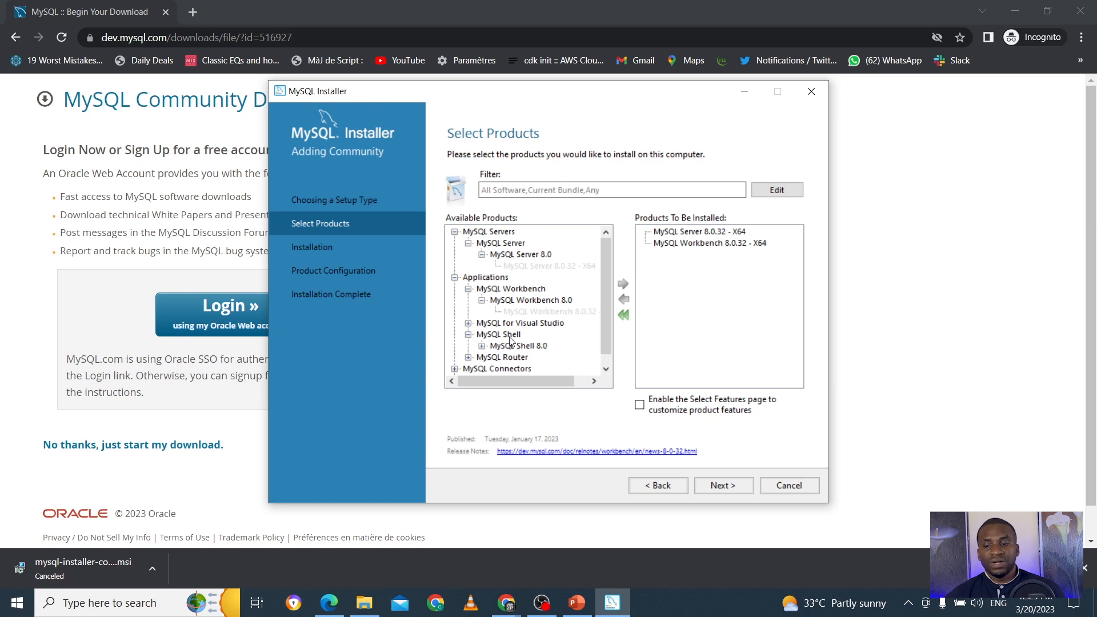
{"action": "left_click_drag", "start_coordinate": [602, 341], "coordinate": [604, 366]}
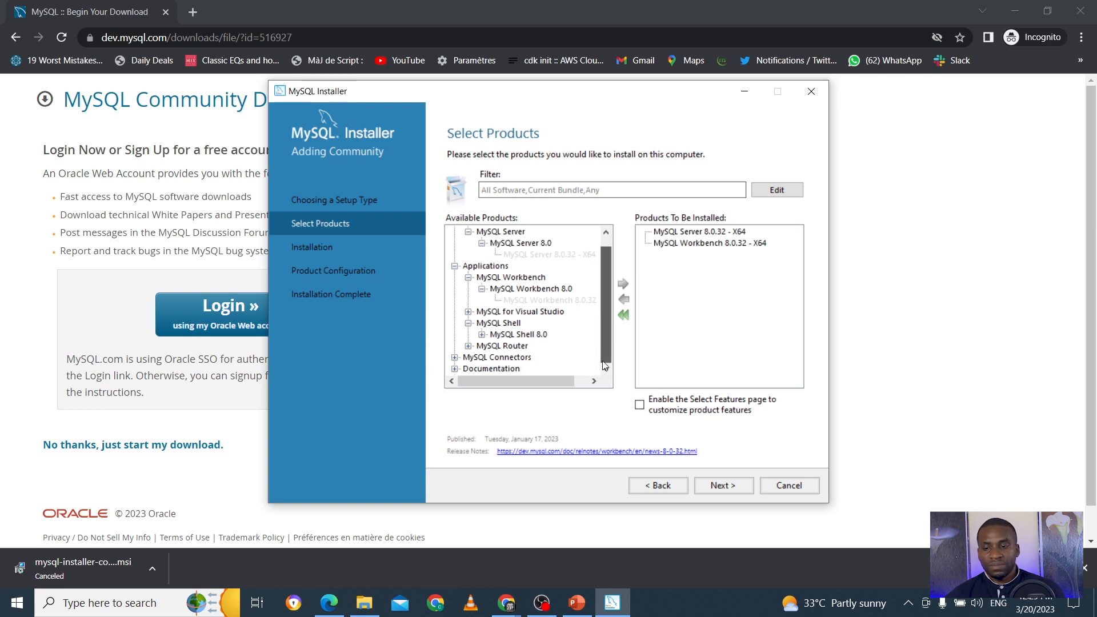
{"action": "left_click", "coordinate": [483, 335]}
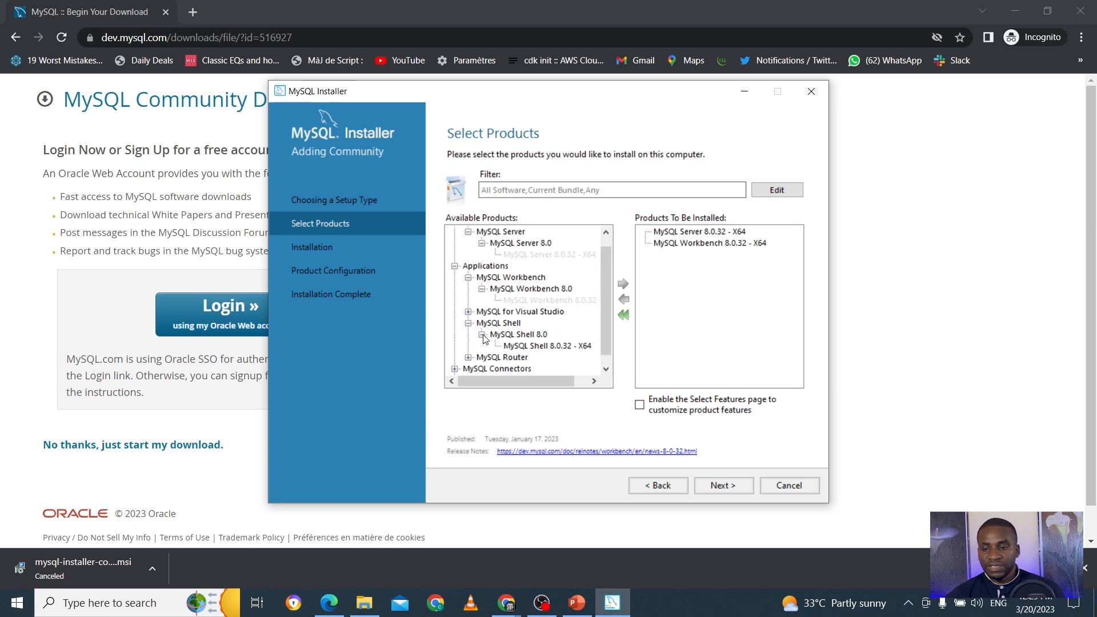
{"action": "left_click", "coordinate": [525, 347]}
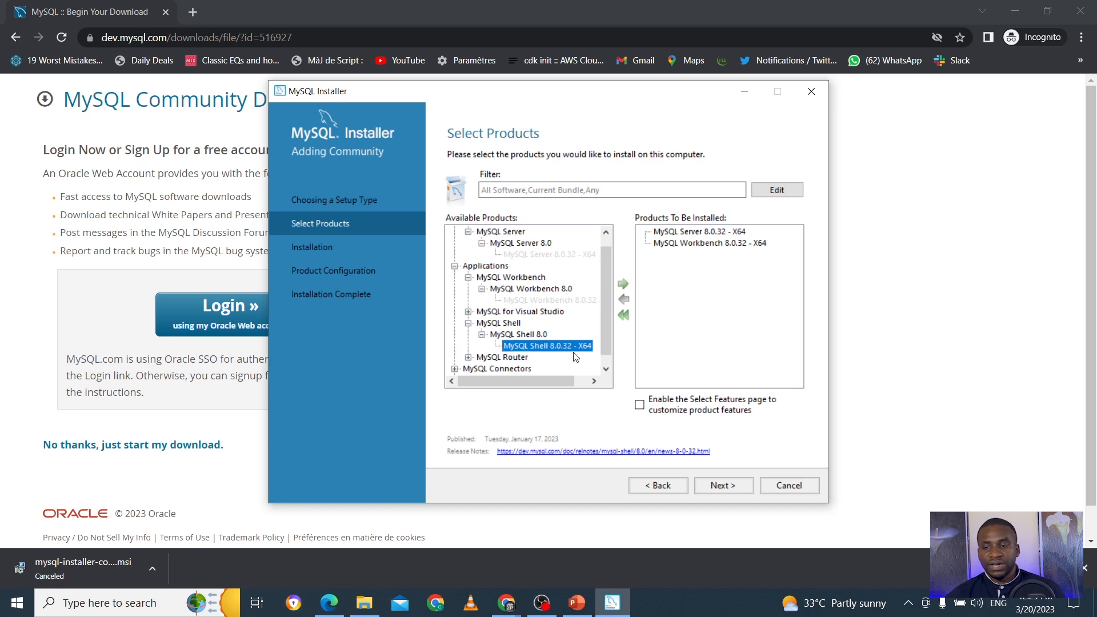
{"action": "left_click", "coordinate": [624, 284]}
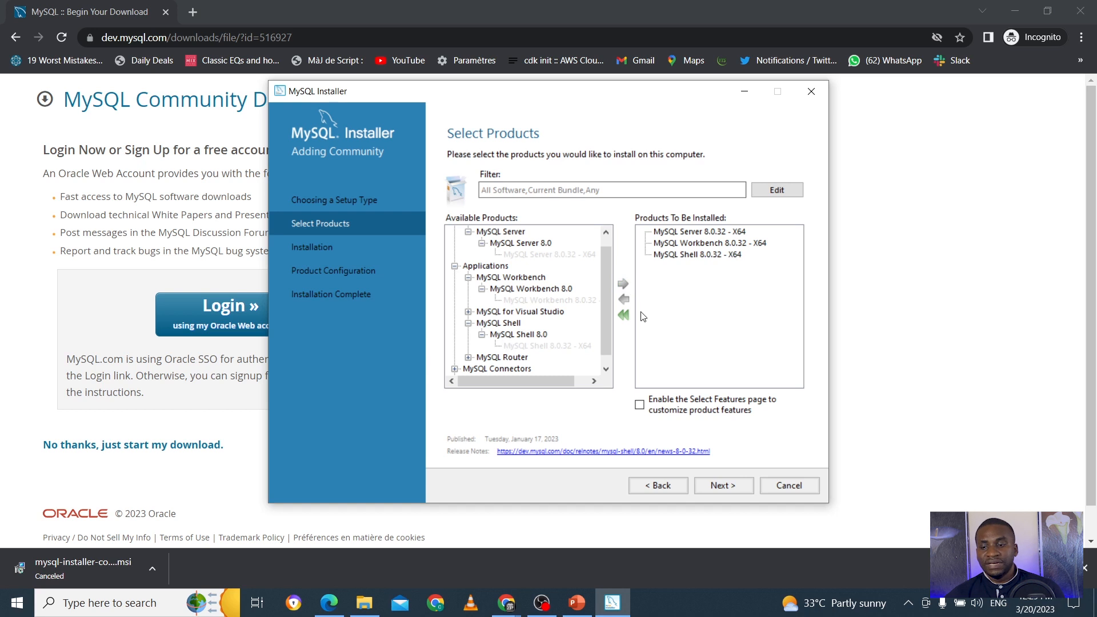
- Add Samples and Examples 8.0.32 - X86 from the Documentation category to the products to be installed
{"action": "scroll", "coordinate": [608, 320], "scroll_direction": "down", "scroll_amount": 1}
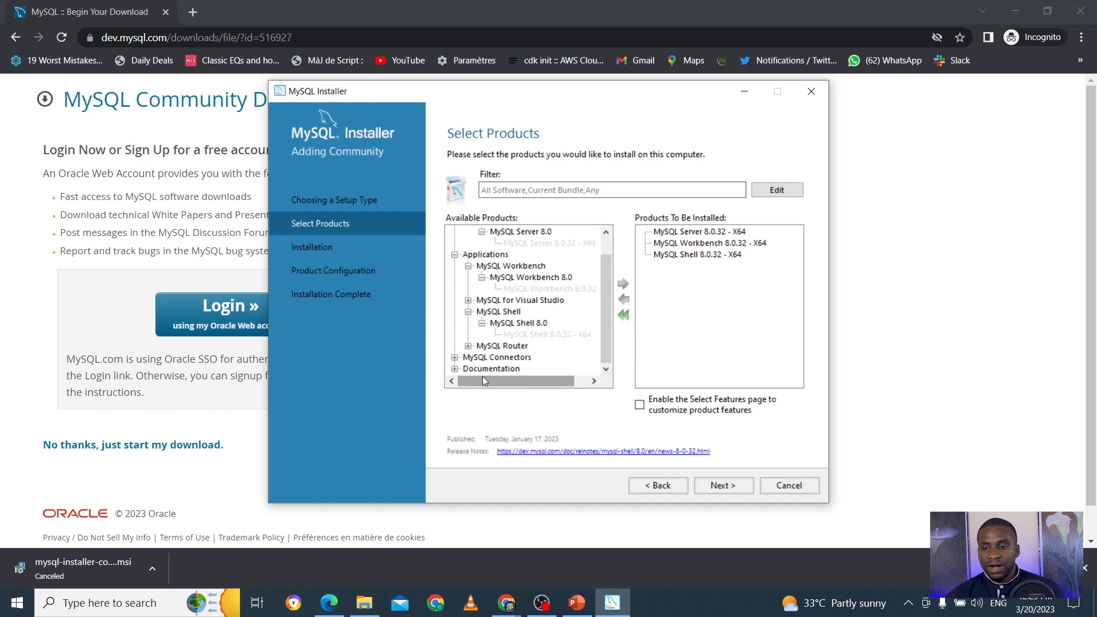
{"action": "left_click", "coordinate": [454, 369]}
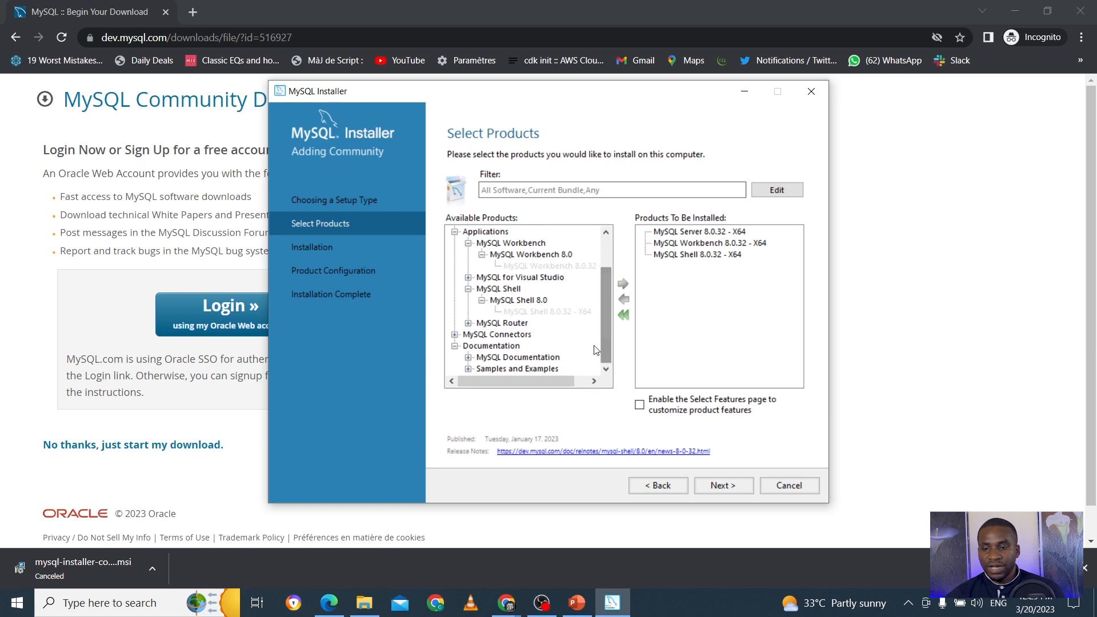
{"action": "left_click", "coordinate": [469, 370]}
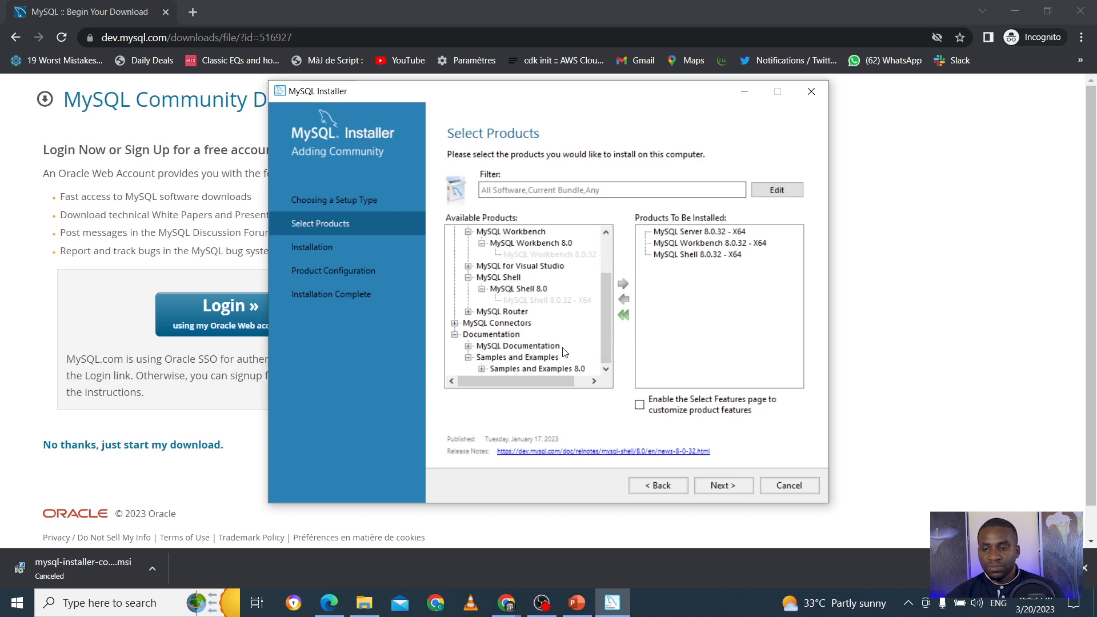
{"action": "left_click", "coordinate": [484, 369]}
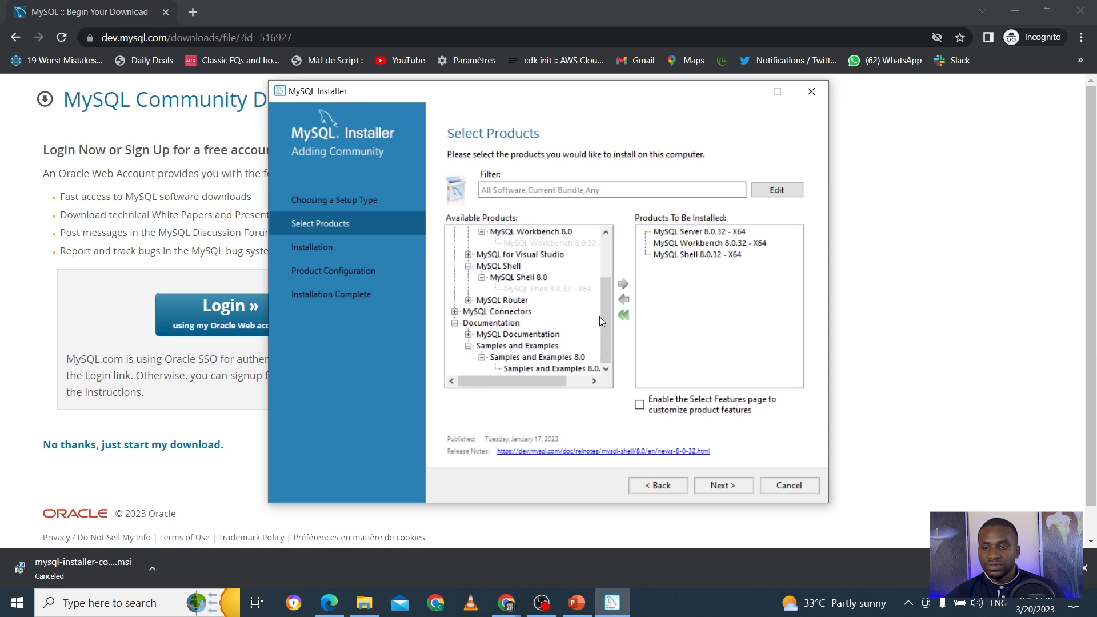
{"action": "left_click", "coordinate": [533, 367]}
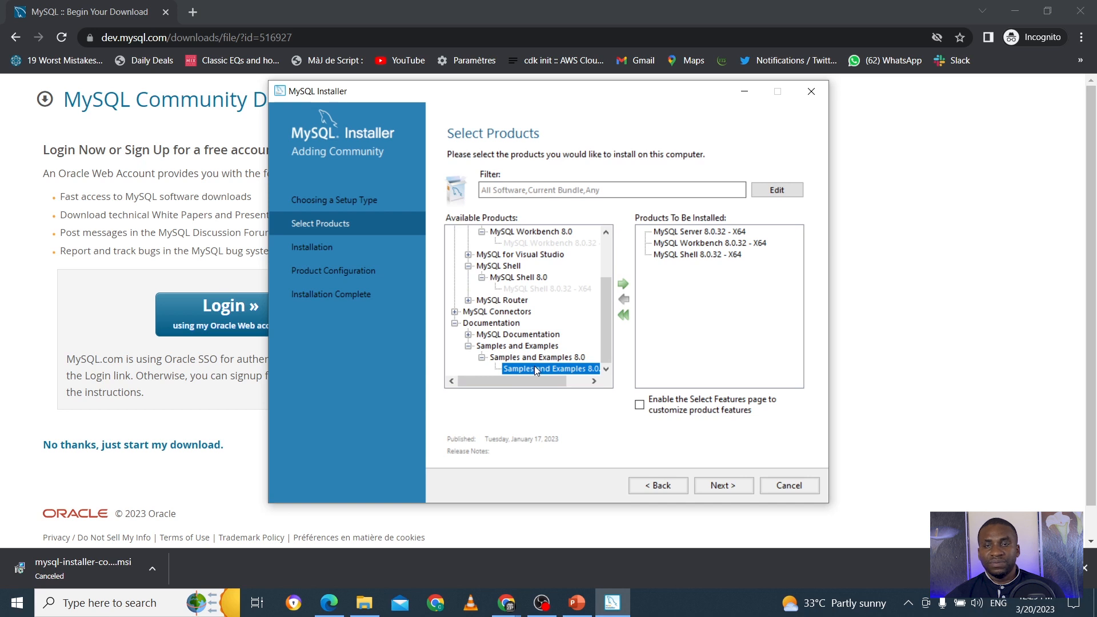
{"action": "left_click", "coordinate": [623, 285]}
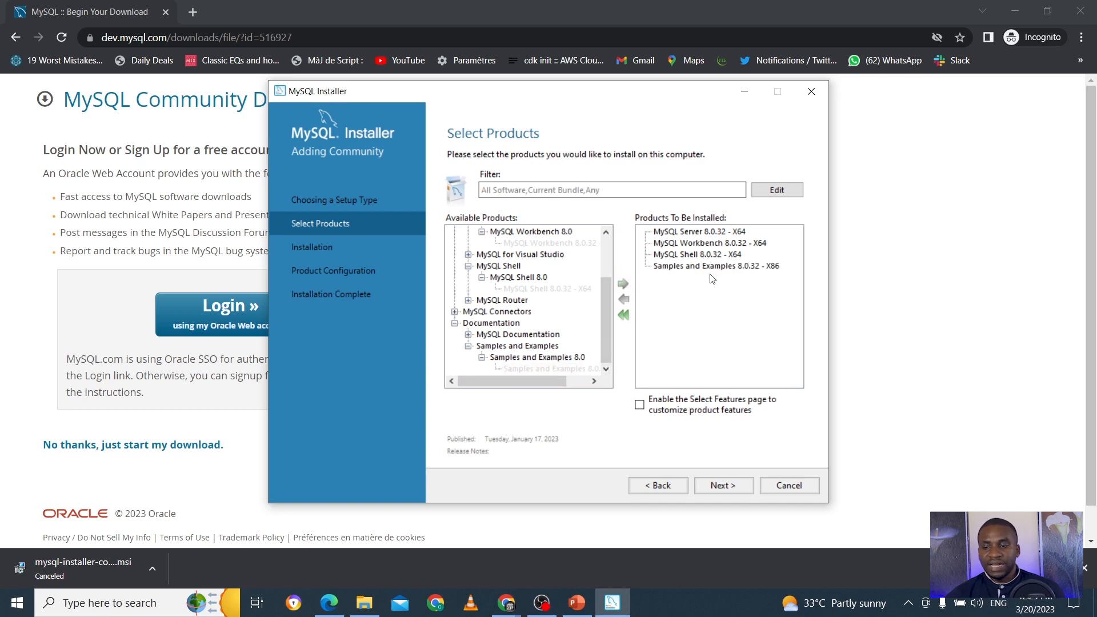
- Accept the existing MySQL Workbench 8.0 install directory despite the path conflict and run the installation of the selected products
{"action": "left_click", "coordinate": [723, 485]}
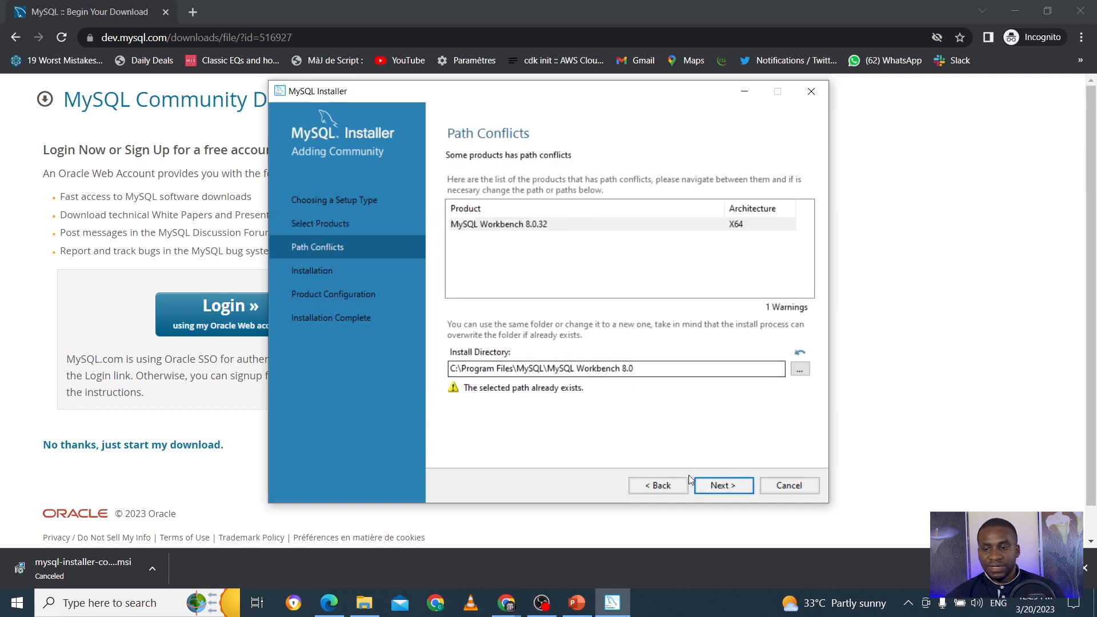
{"action": "left_click", "coordinate": [718, 485]}
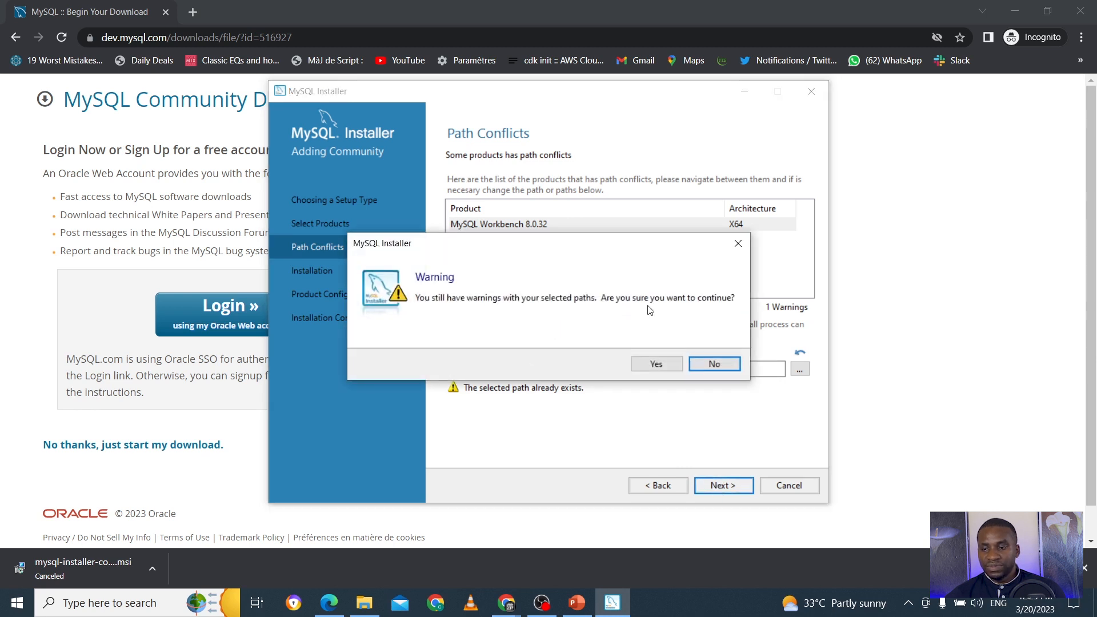
{"action": "left_click", "coordinate": [670, 366]}
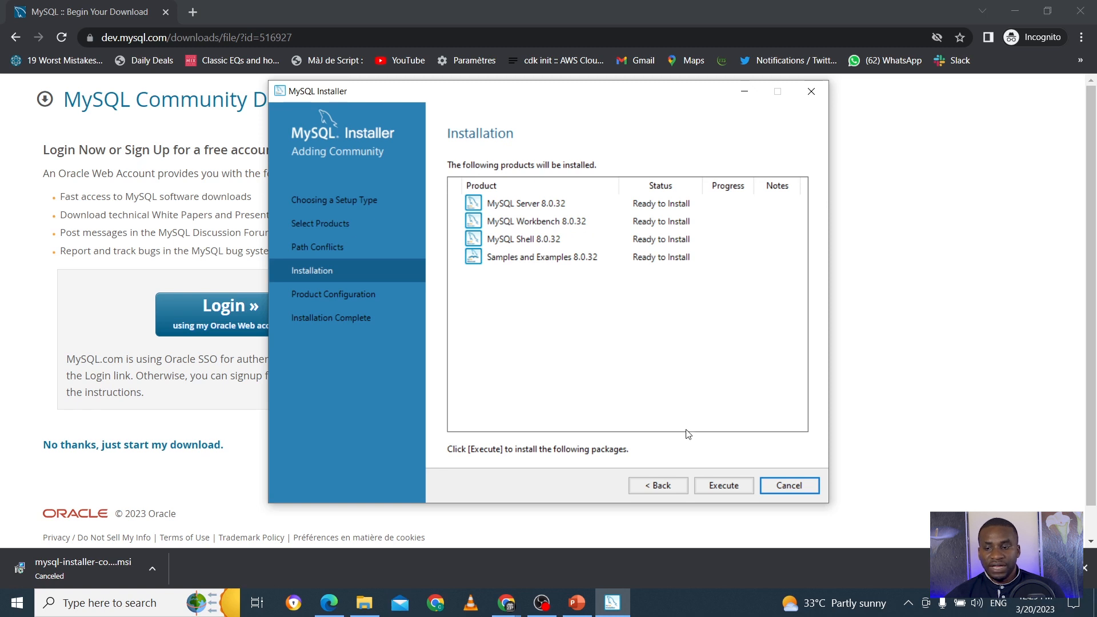
{"action": "left_click", "coordinate": [714, 486]}
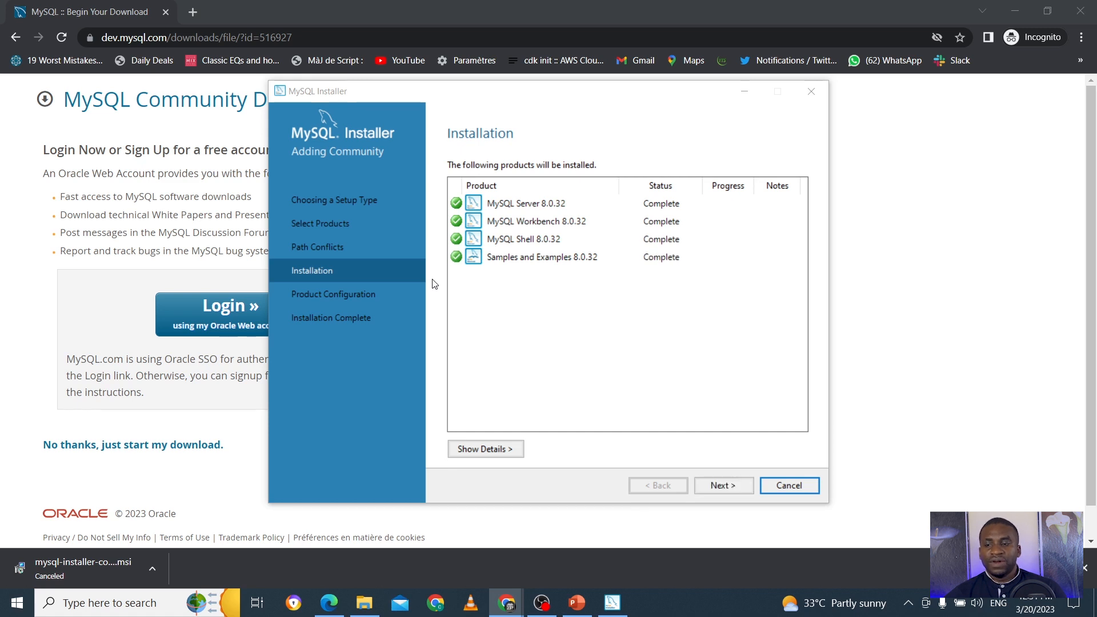
- Begin configuring MySQL Server, keeping the Development Computer type, port 3306 and strong password encryption for authentication
{"action": "left_click", "coordinate": [732, 484]}
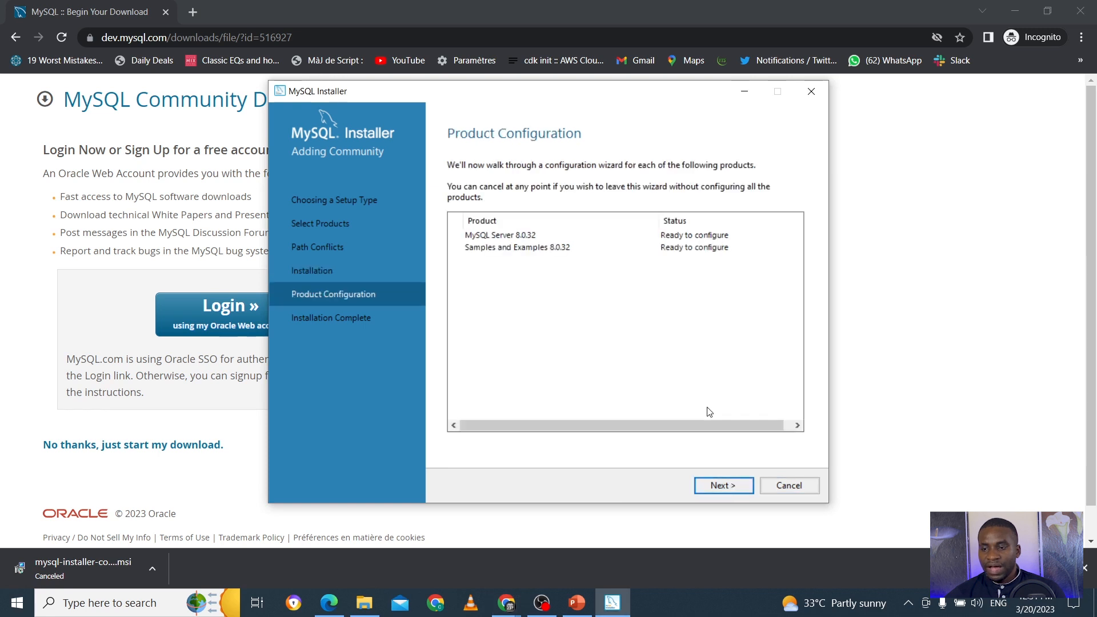
{"action": "left_click", "coordinate": [725, 488]}
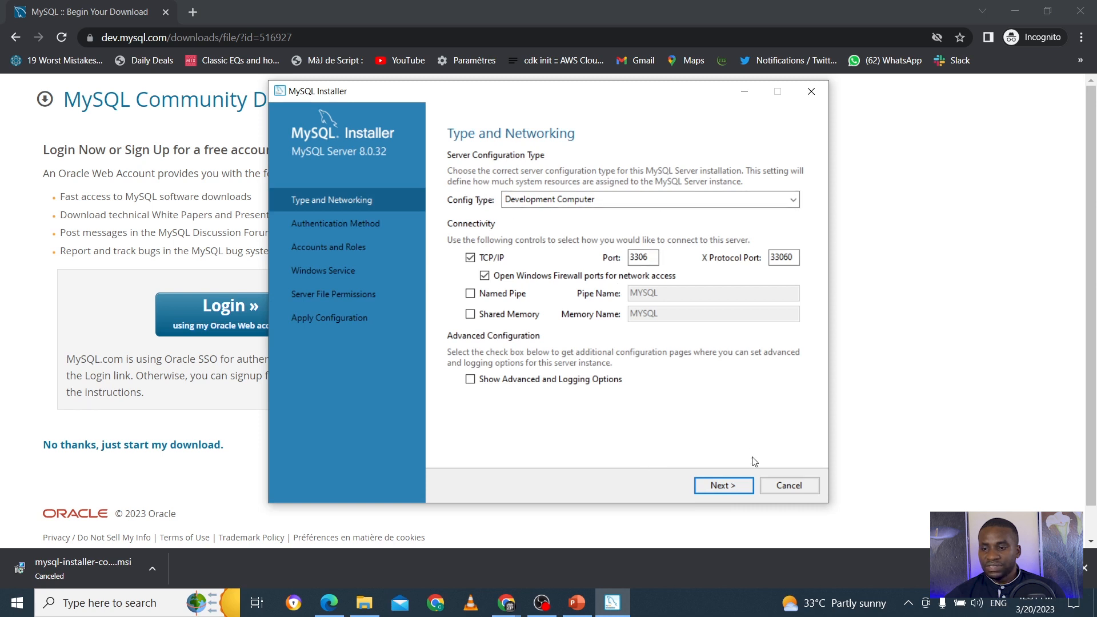
{"action": "double_click", "coordinate": [630, 258]}
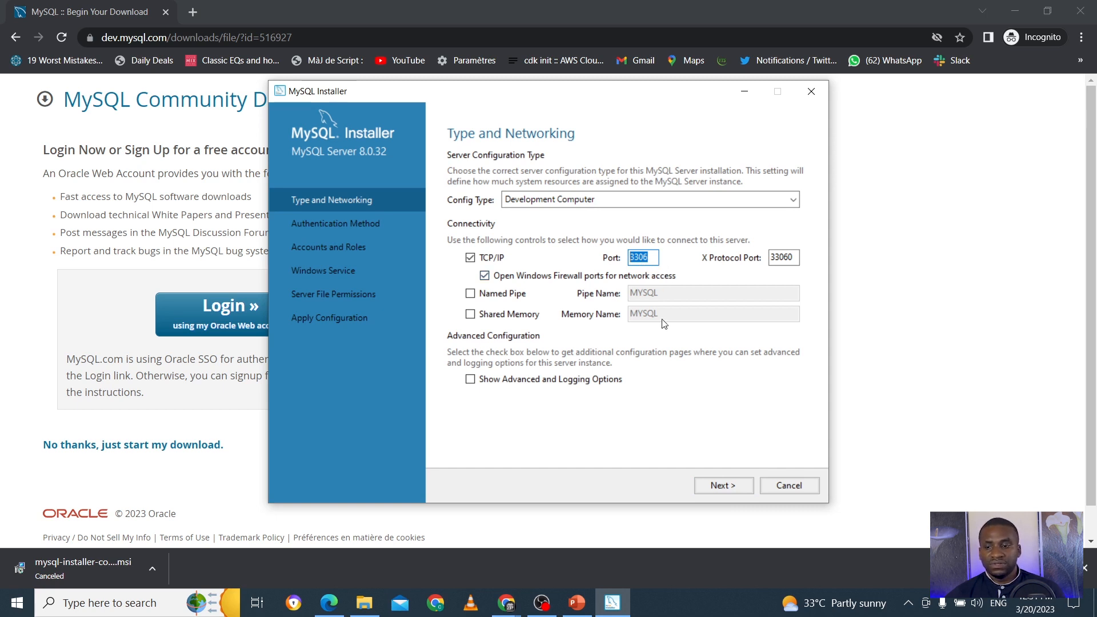
{"action": "left_click", "coordinate": [734, 486]}
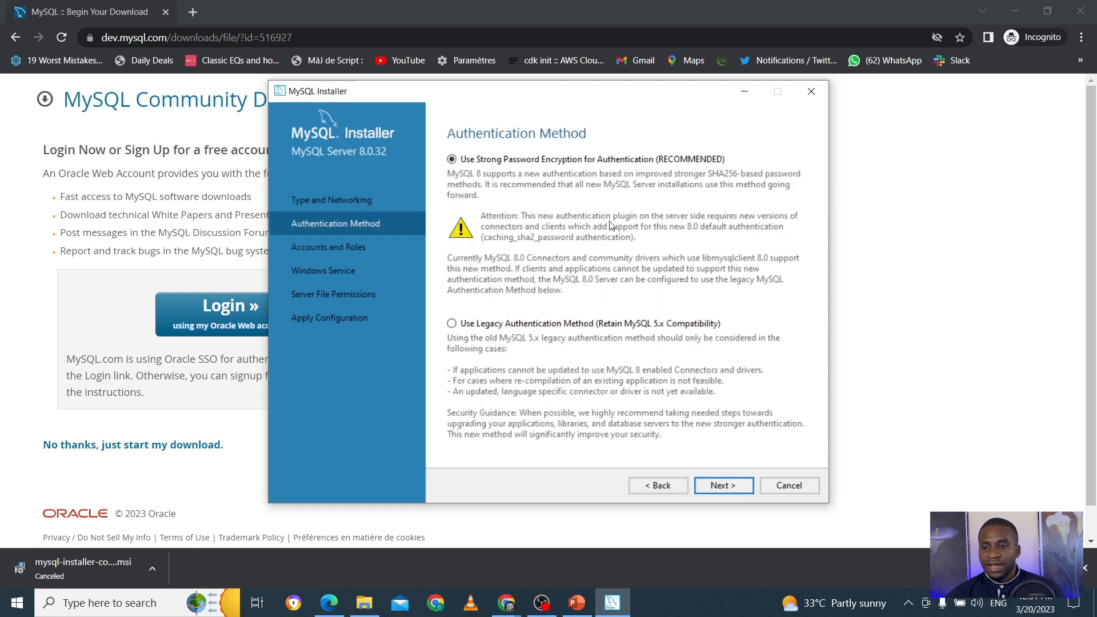
{"action": "left_click", "coordinate": [725, 486]}
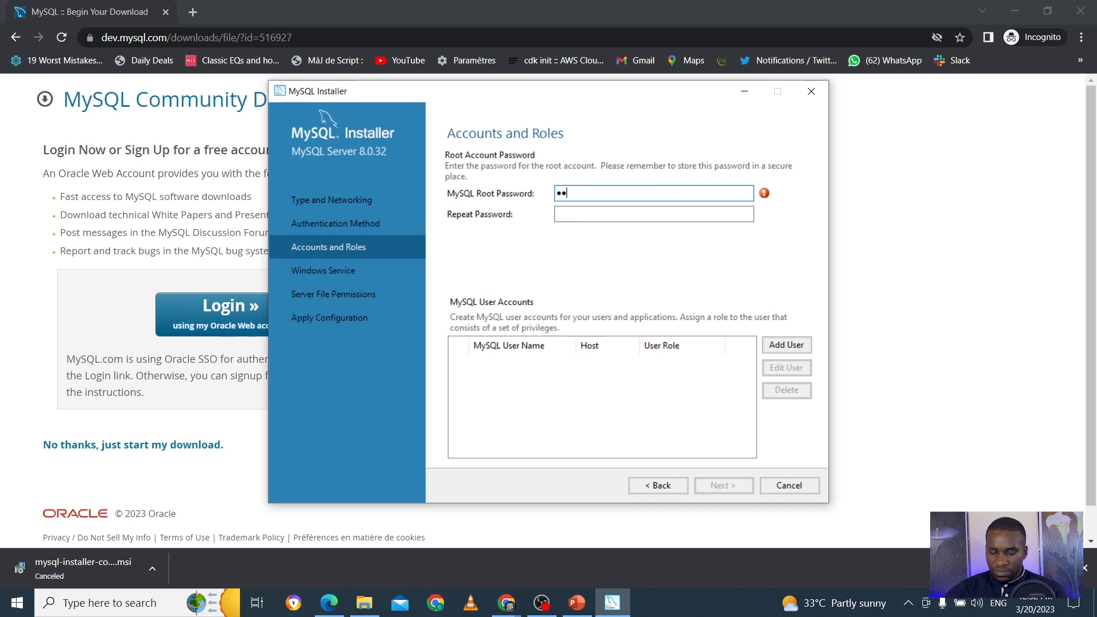
- Enter and repeat the MySQL root password, then continue to the Windows service settings
{"action": "type", "text": "••••••"}
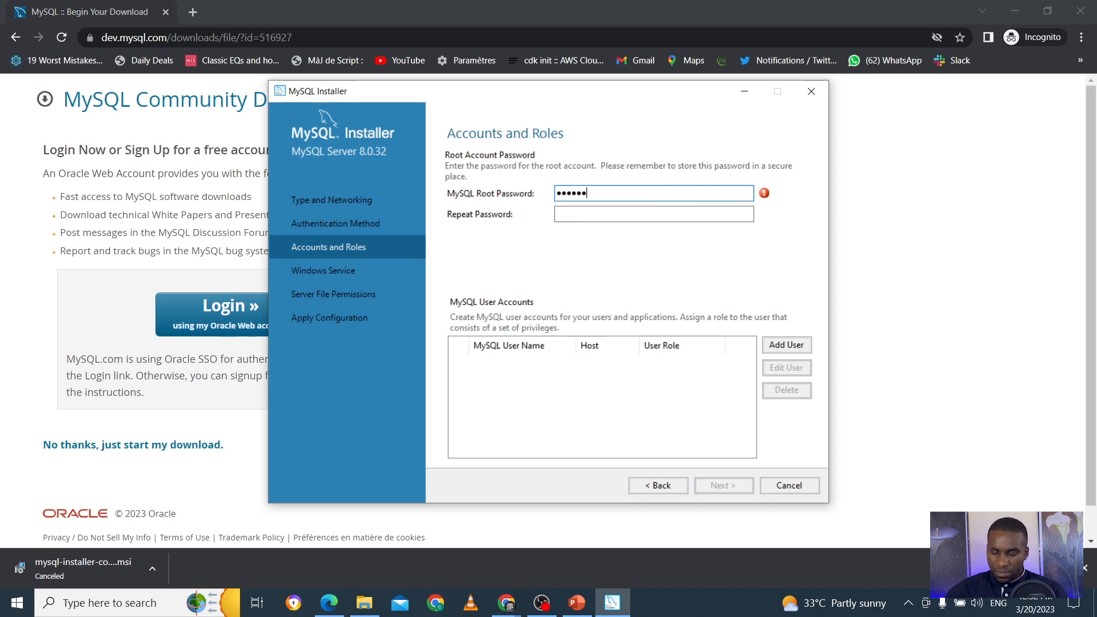
{"action": "type", "text": "•••"}
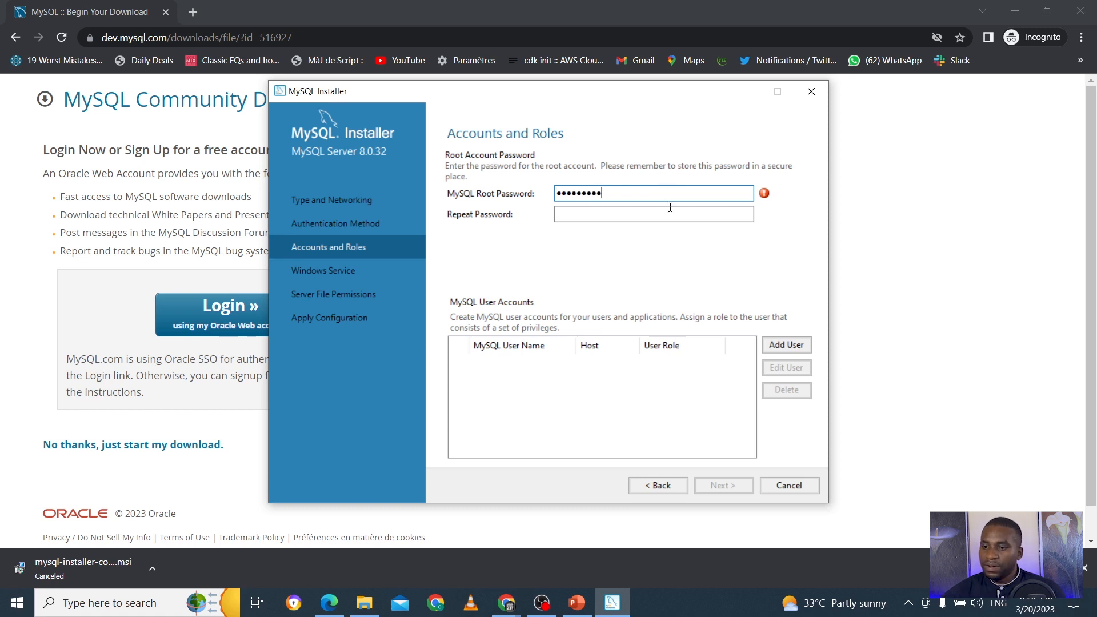
{"action": "left_click", "coordinate": [678, 211]}
{"action": "type", "text": "•"}
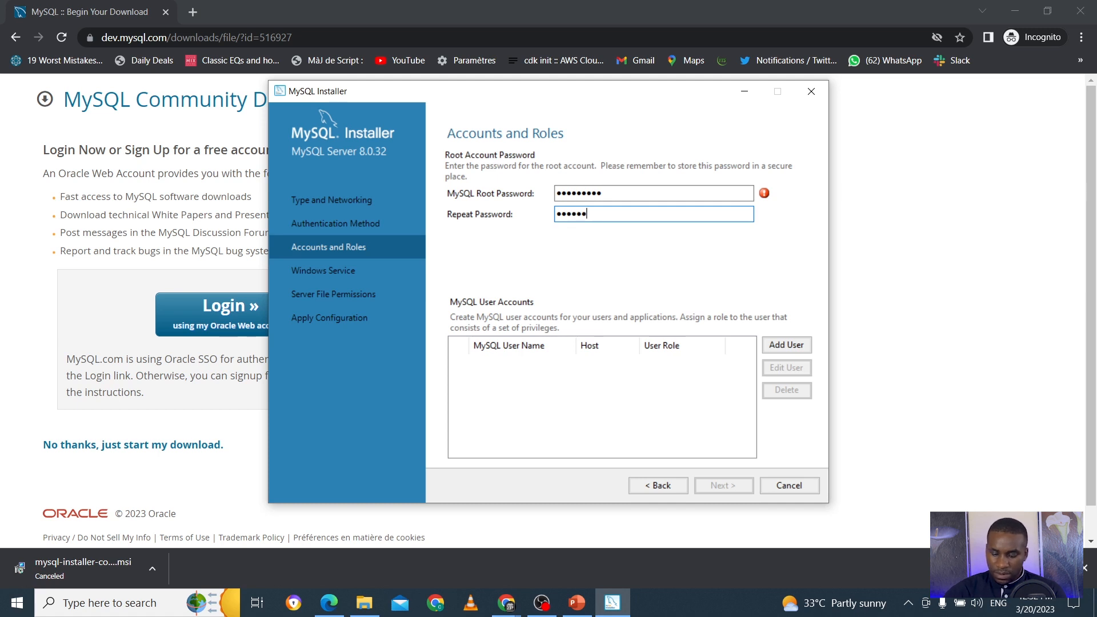
{"action": "type", "text": "••••••••"}
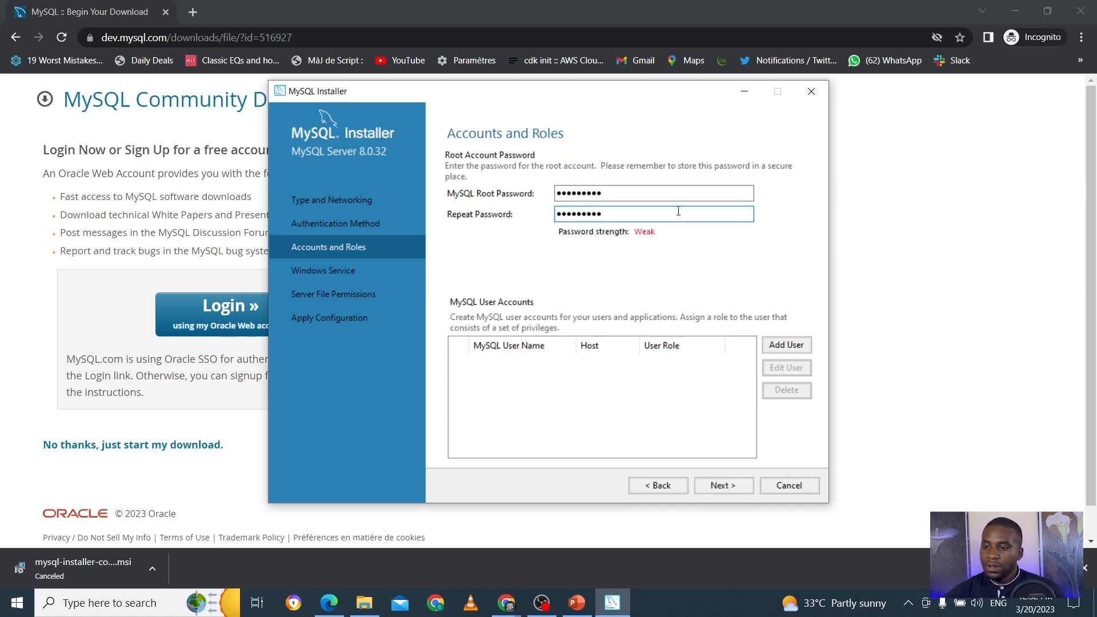
{"action": "left_click", "coordinate": [730, 487]}
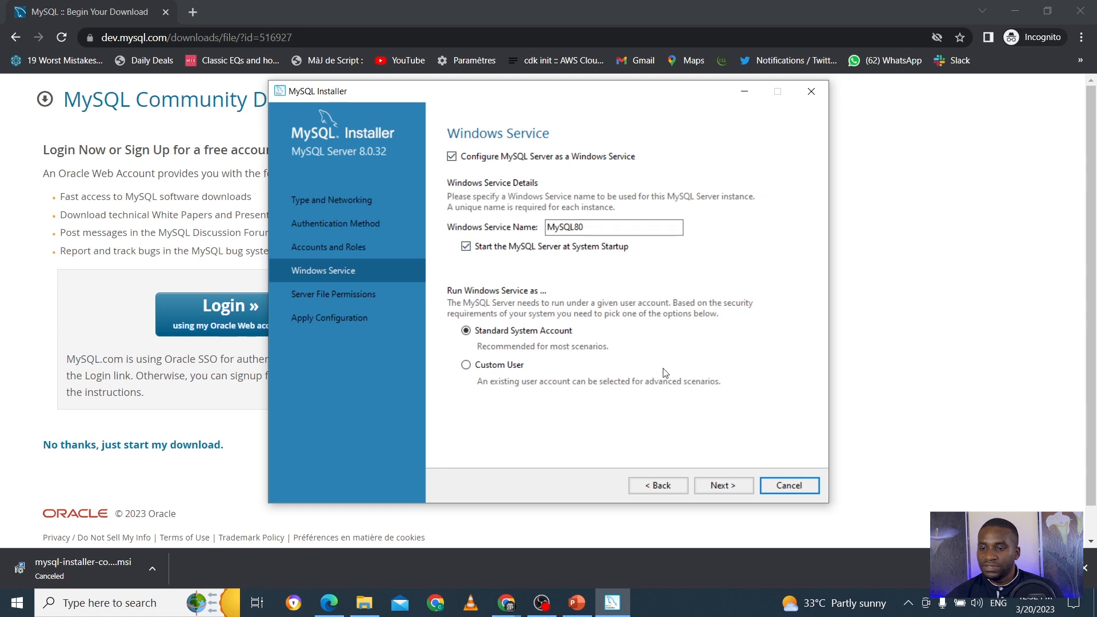
- Accept the default MySQL80 Windows service and full-access file permissions, then apply and finish the MySQL Server configuration
{"action": "left_click", "coordinate": [724, 485]}
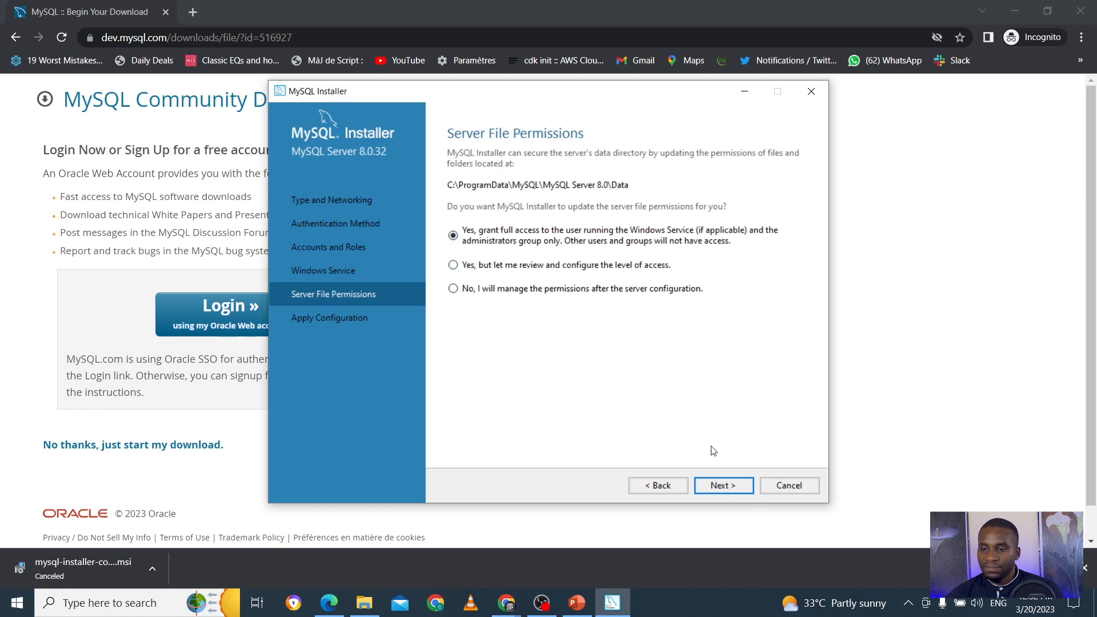
{"action": "left_click", "coordinate": [739, 492]}
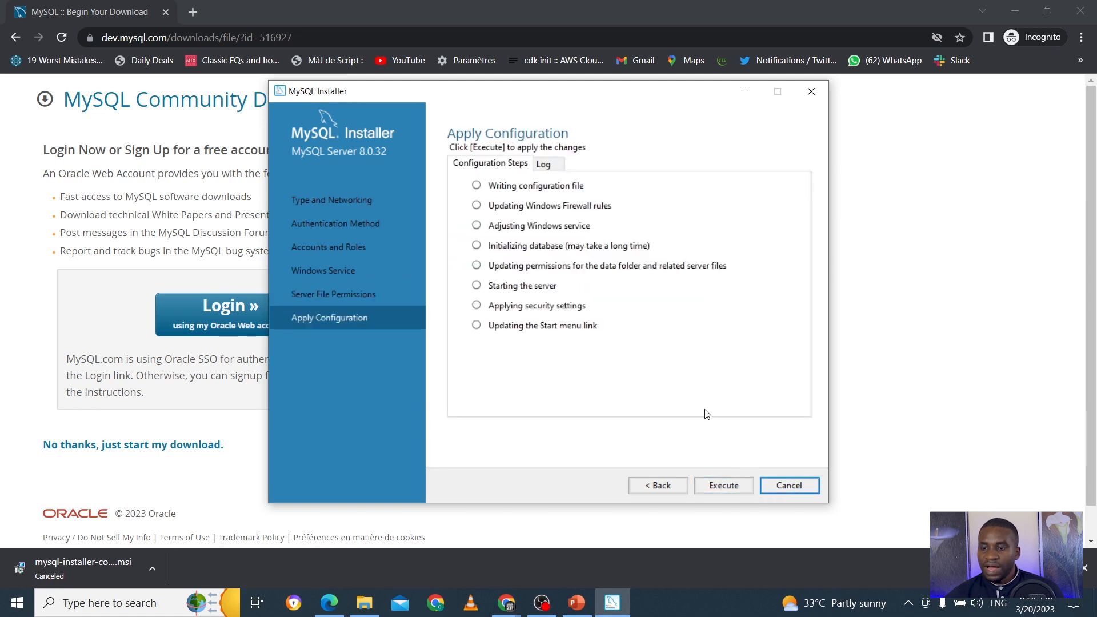
{"action": "left_click", "coordinate": [724, 486]}
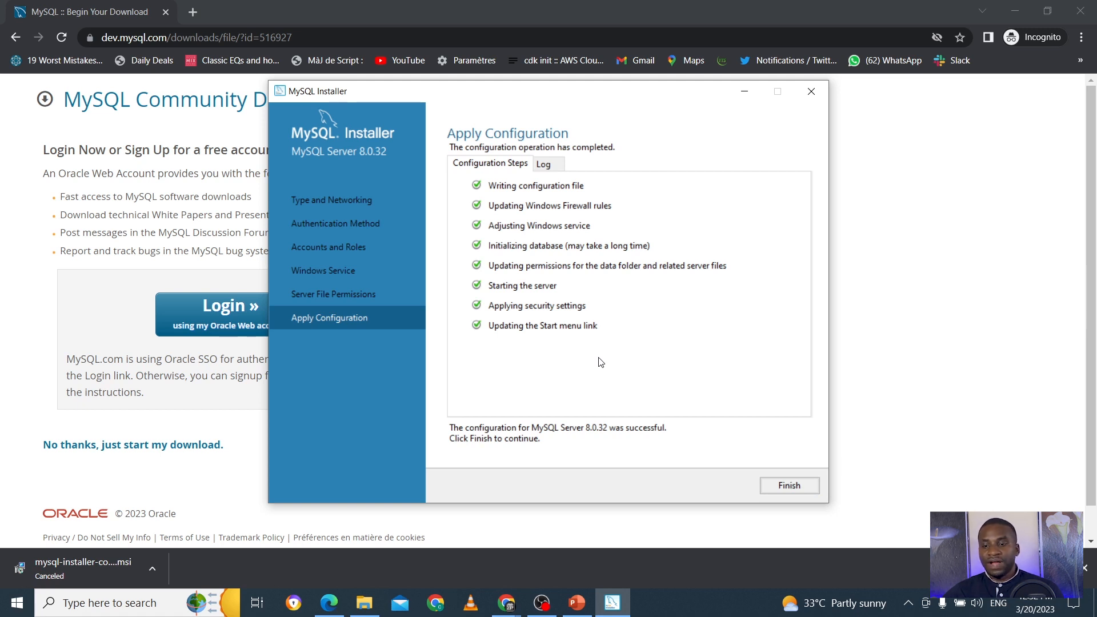
{"action": "left_click", "coordinate": [790, 486]}
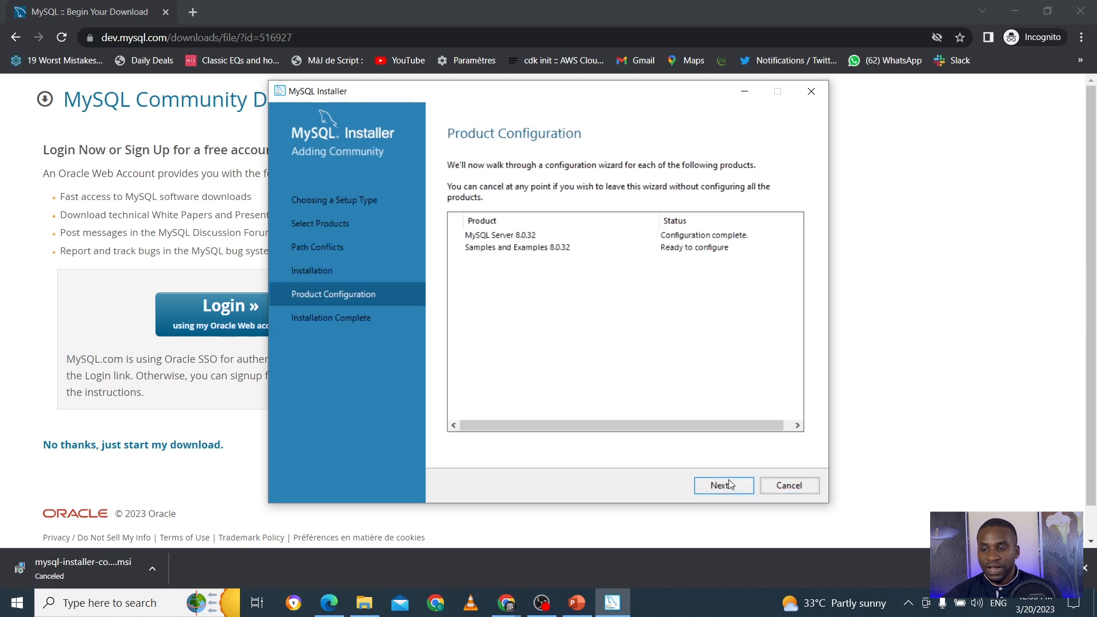
- Start configuring Samples and Examples, enter the root account password and check the connection to MySQL Server 8.0.32
{"action": "left_click", "coordinate": [723, 485]}
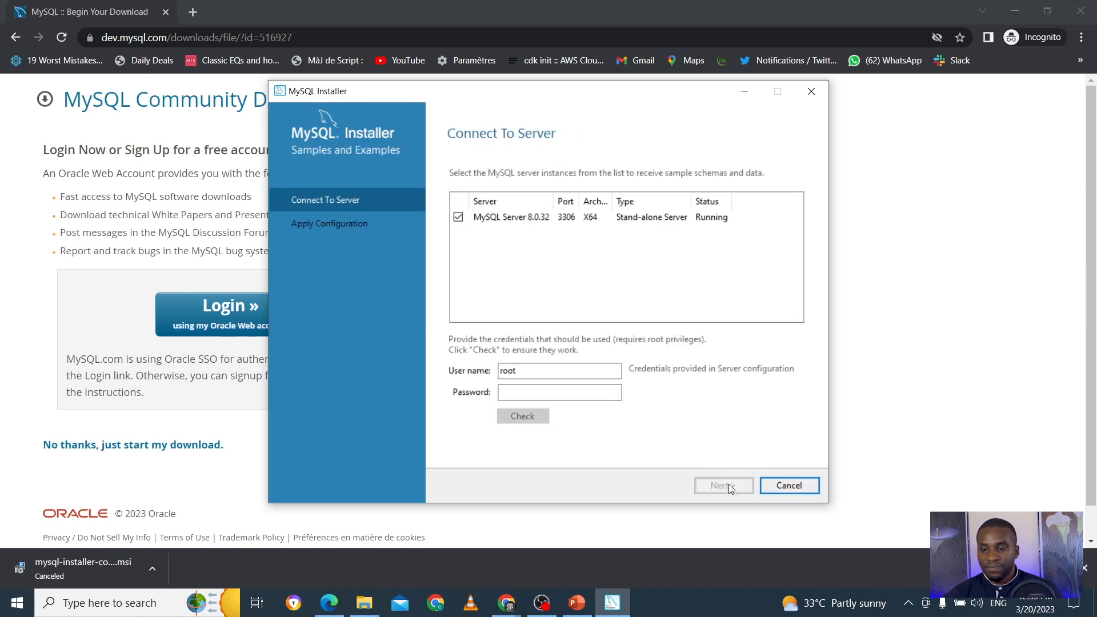
{"action": "left_click", "coordinate": [534, 390]}
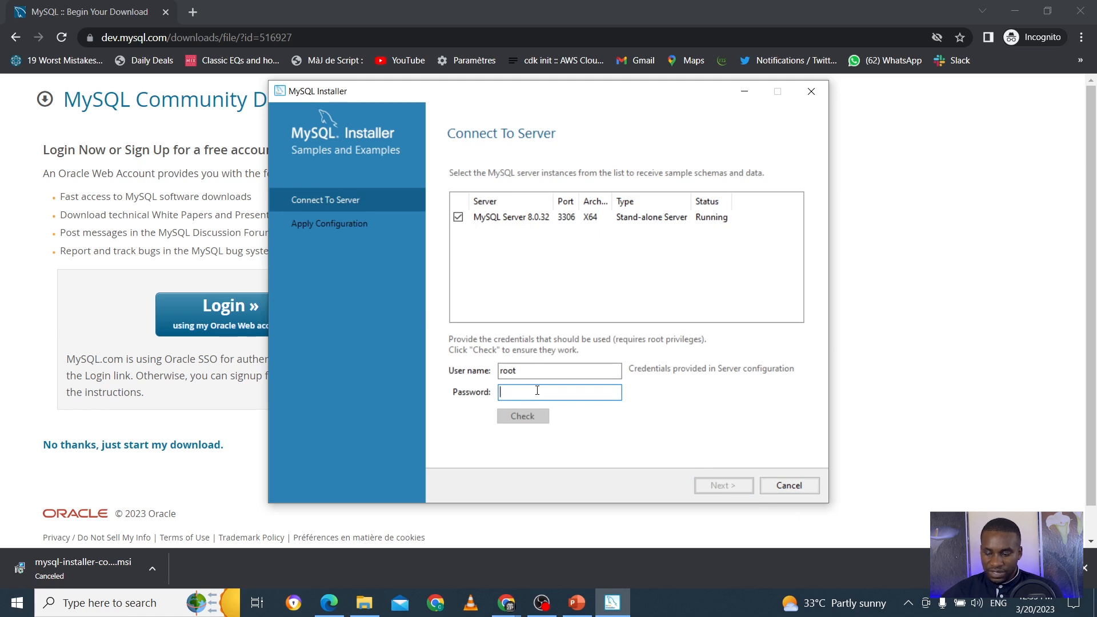
{"action": "type", "text": "ro"}
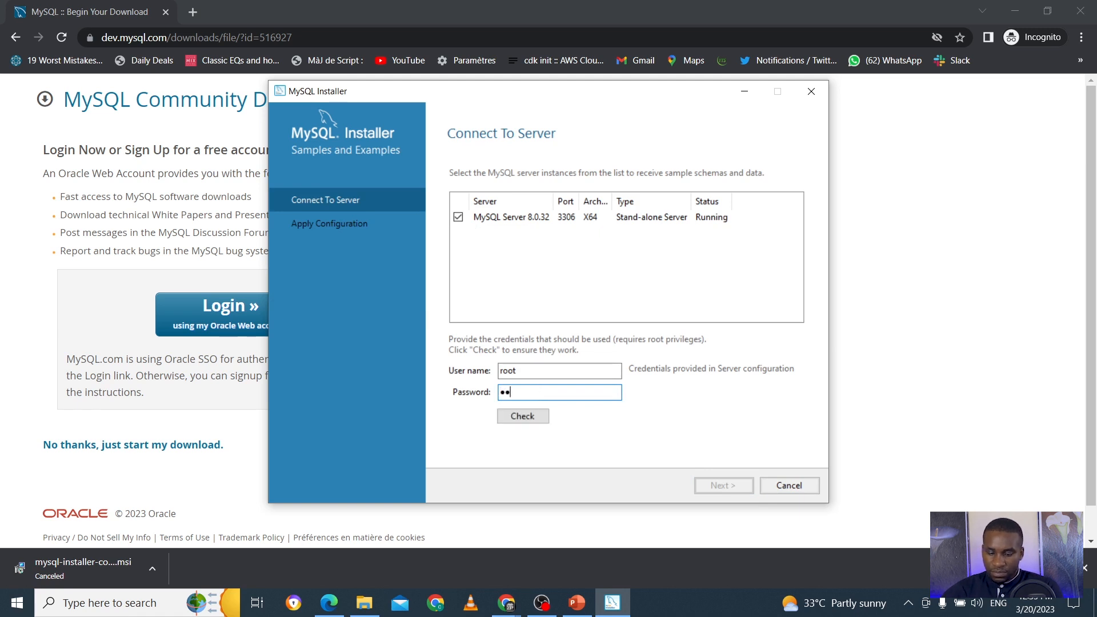
{"action": "type", "text": "ot"}
{"action": "type", "text": "••"}
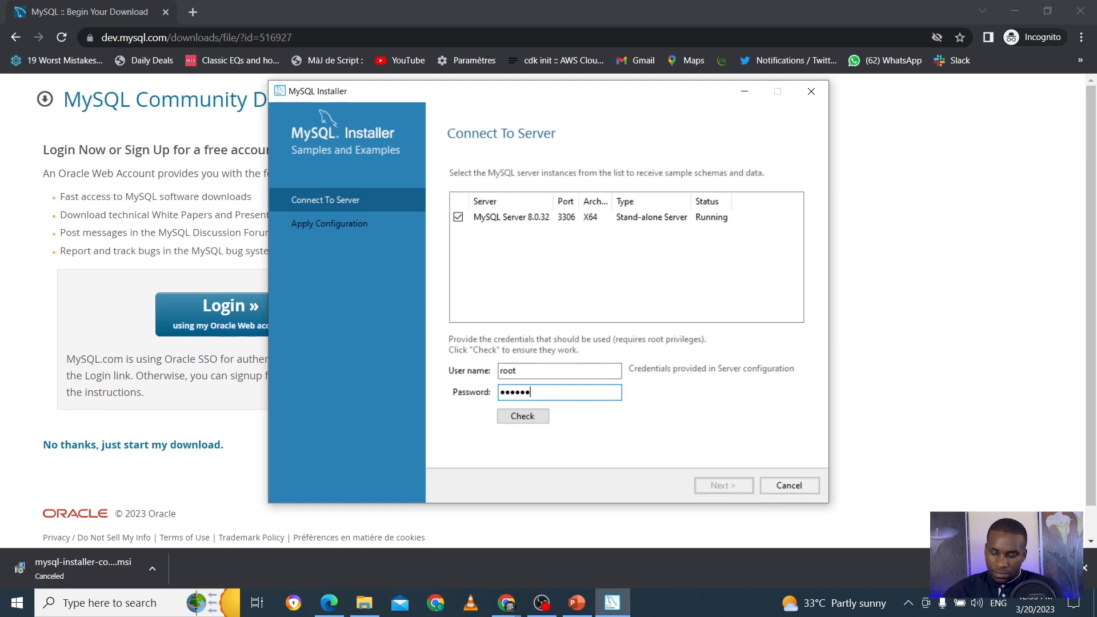
{"action": "type", "text": "•••"}
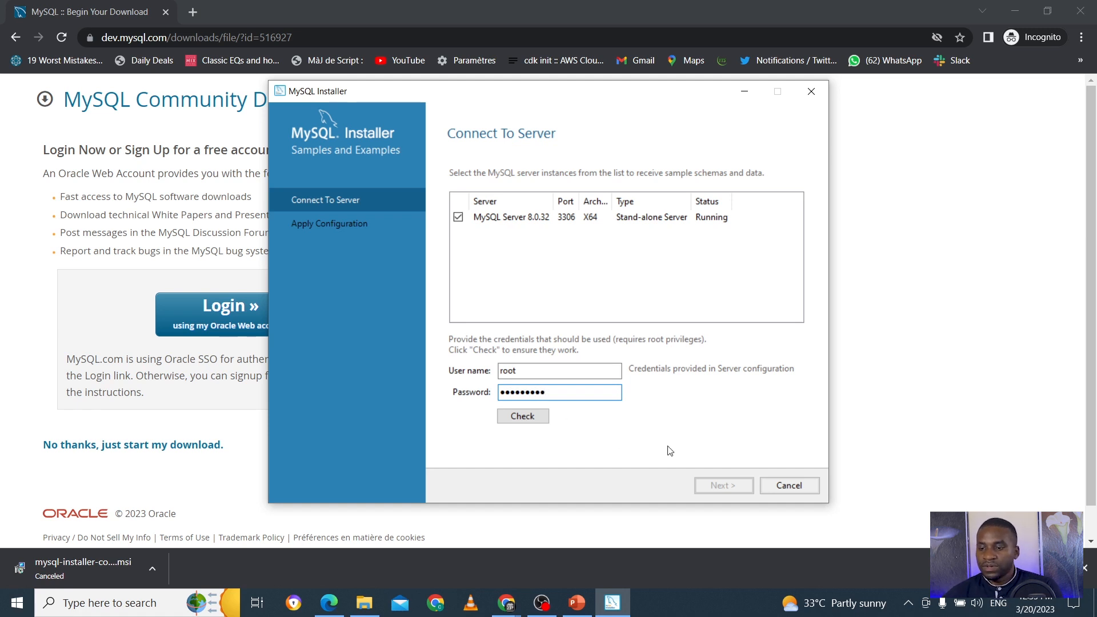
{"action": "left_click", "coordinate": [541, 423]}
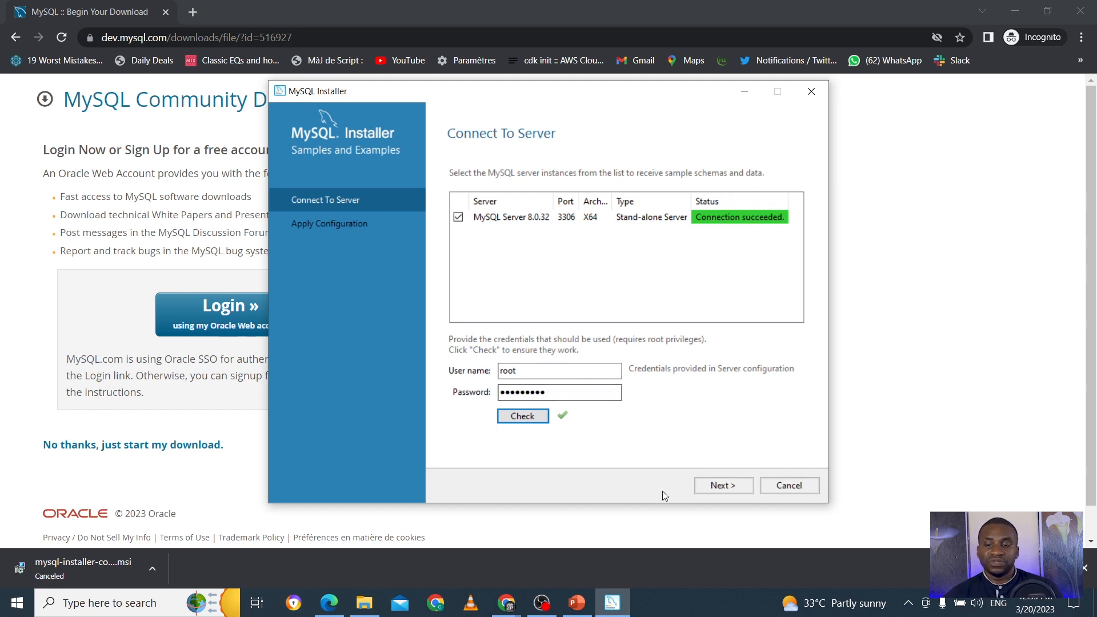
- Apply and finish the Samples and Examples configuration, then continue to the Installation Complete page
{"action": "left_click", "coordinate": [723, 486]}
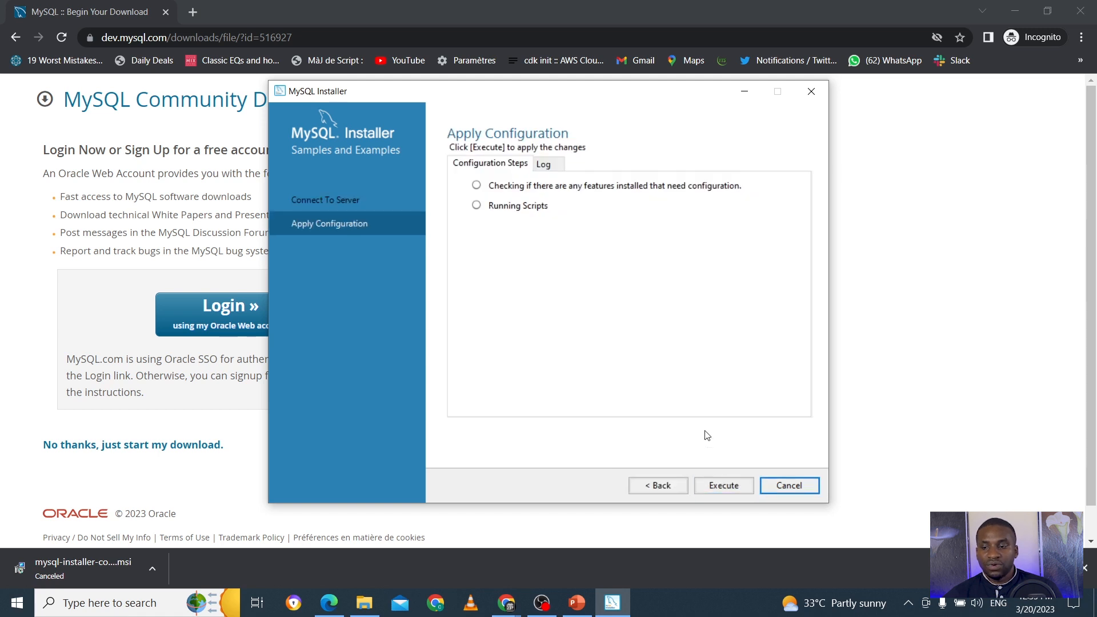
{"action": "left_click", "coordinate": [723, 485]}
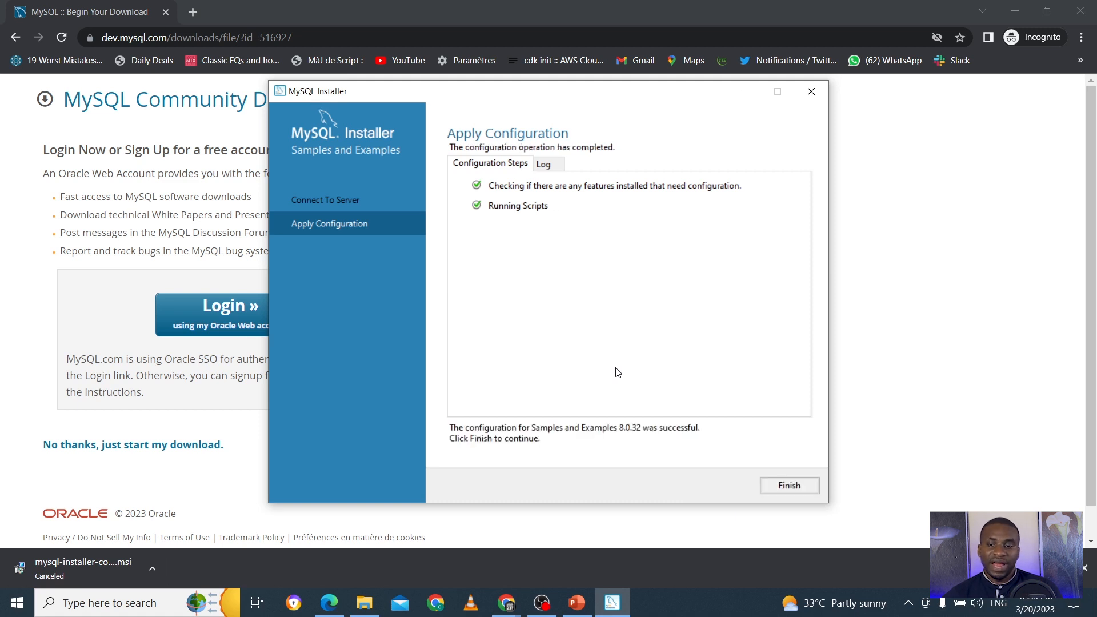
{"action": "left_click", "coordinate": [788, 486]}
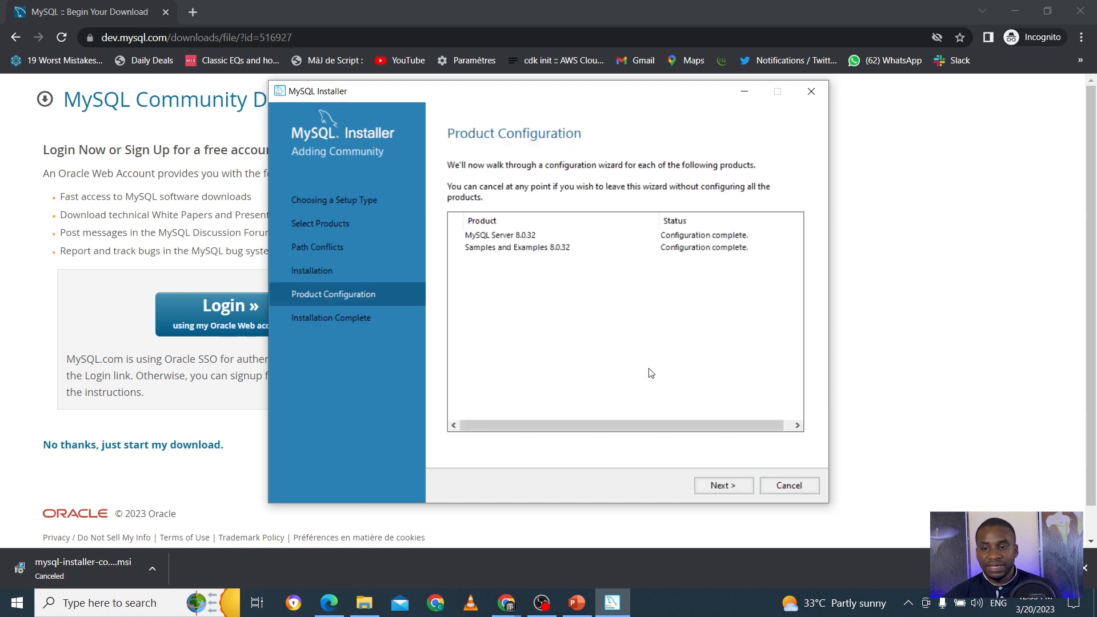
{"action": "left_click", "coordinate": [721, 485]}
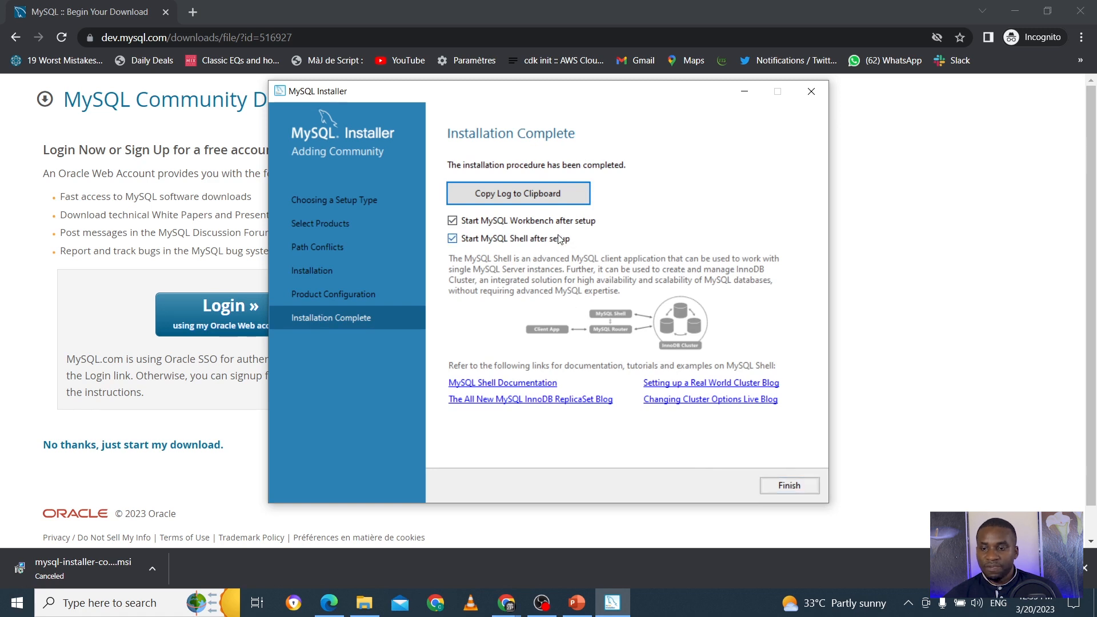
- Finish the setup with MySQL Workbench set to start but not MySQL Shell, and maximize the Workbench window
{"action": "left_click", "coordinate": [455, 239]}
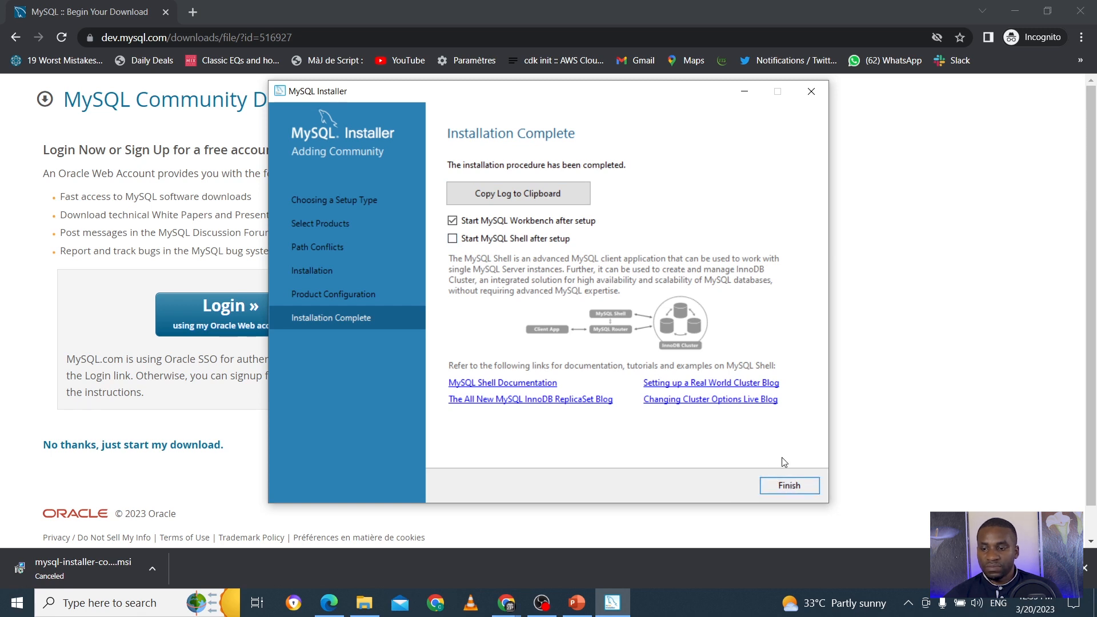
{"action": "left_click", "coordinate": [765, 485]}
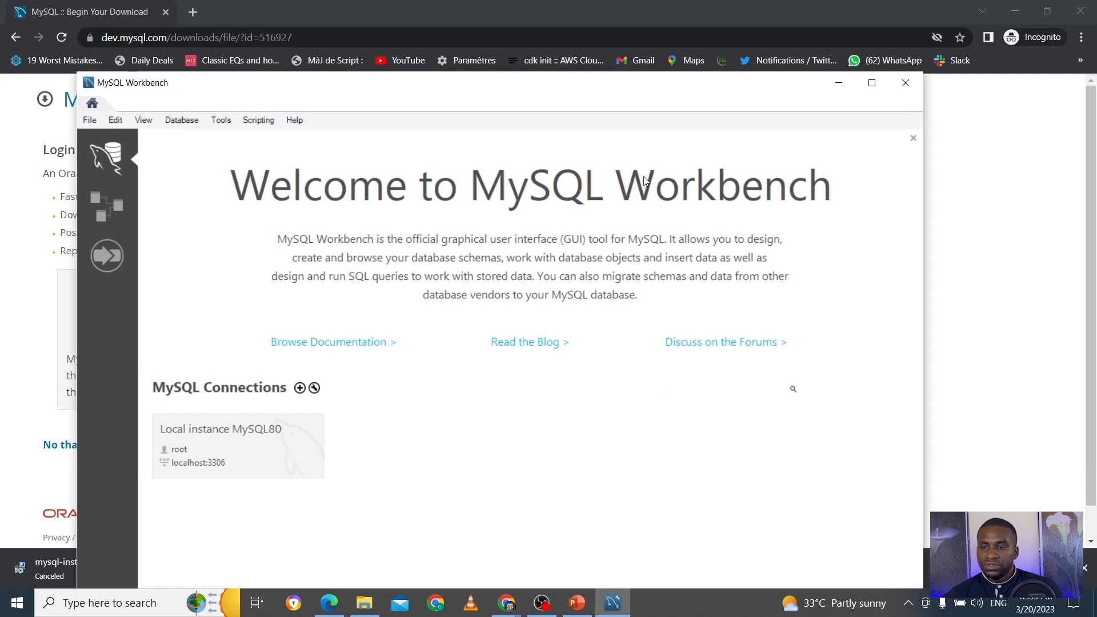
{"action": "double_click", "coordinate": [599, 90]}
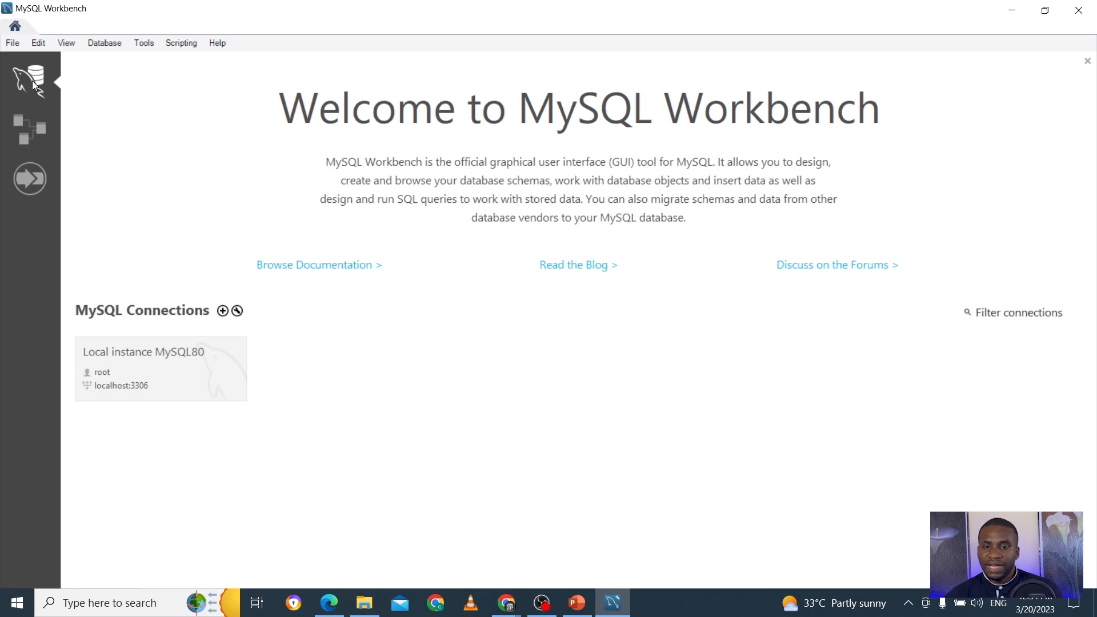
- Look over the Models page and the Migration Wizard overview, then return to the MySQL Connections page
{"action": "left_click", "coordinate": [28, 136]}
{"action": "left_click", "coordinate": [44, 179]}
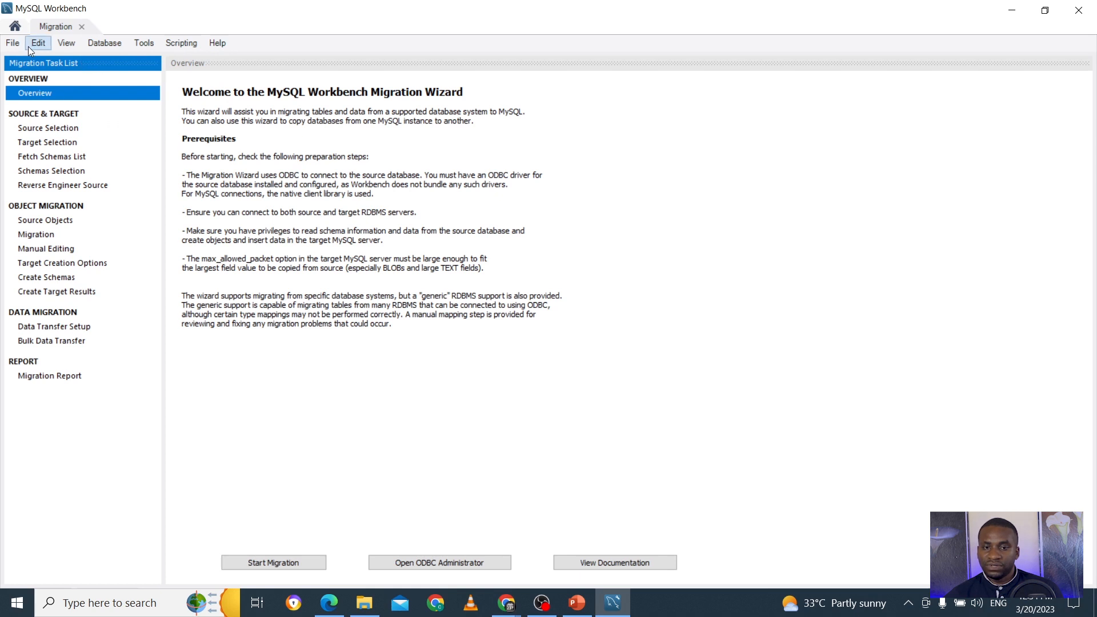
{"action": "left_click", "coordinate": [61, 43]}
{"action": "left_click", "coordinate": [300, 136]}
{"action": "left_click", "coordinate": [80, 27]}
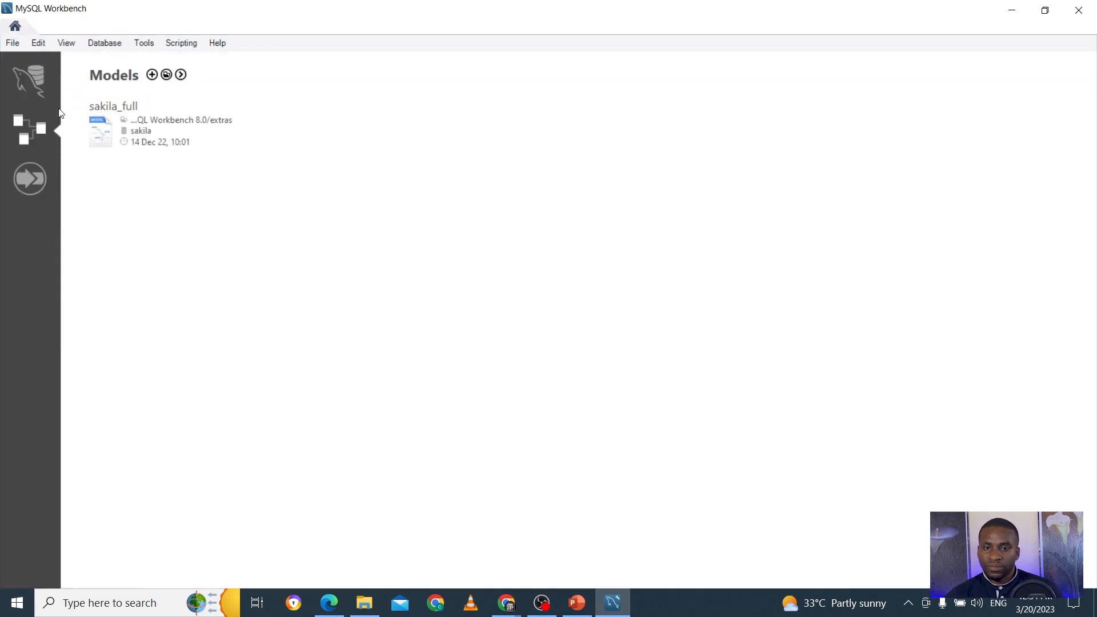
{"action": "left_click", "coordinate": [28, 78]}
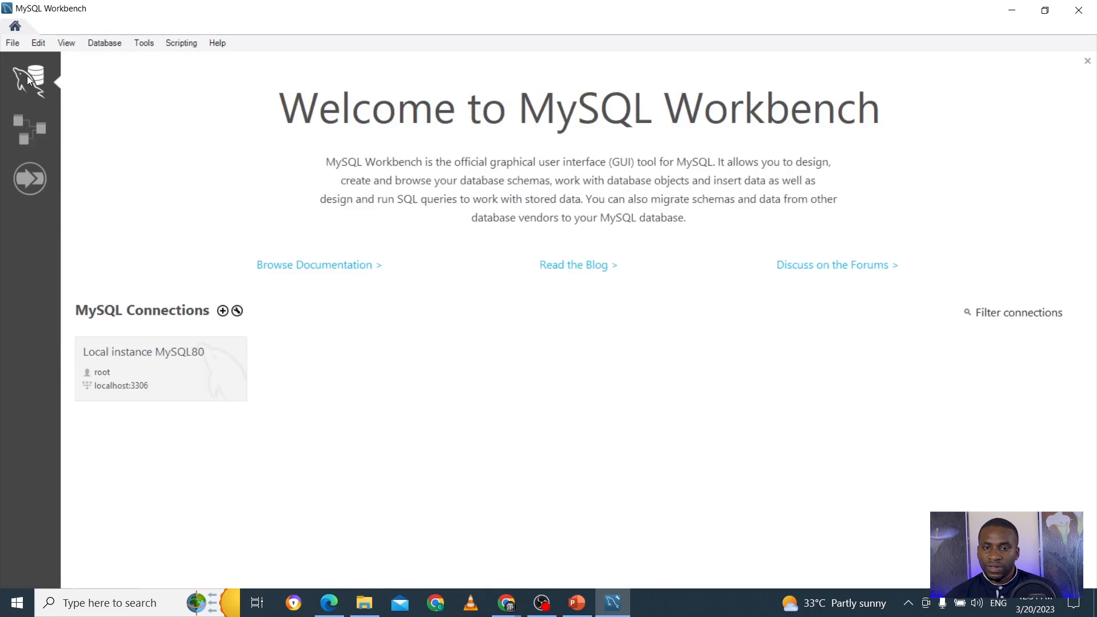
- Connect to Local instance MySQL80 as root by entering the root account password
{"action": "left_click", "coordinate": [173, 366]}
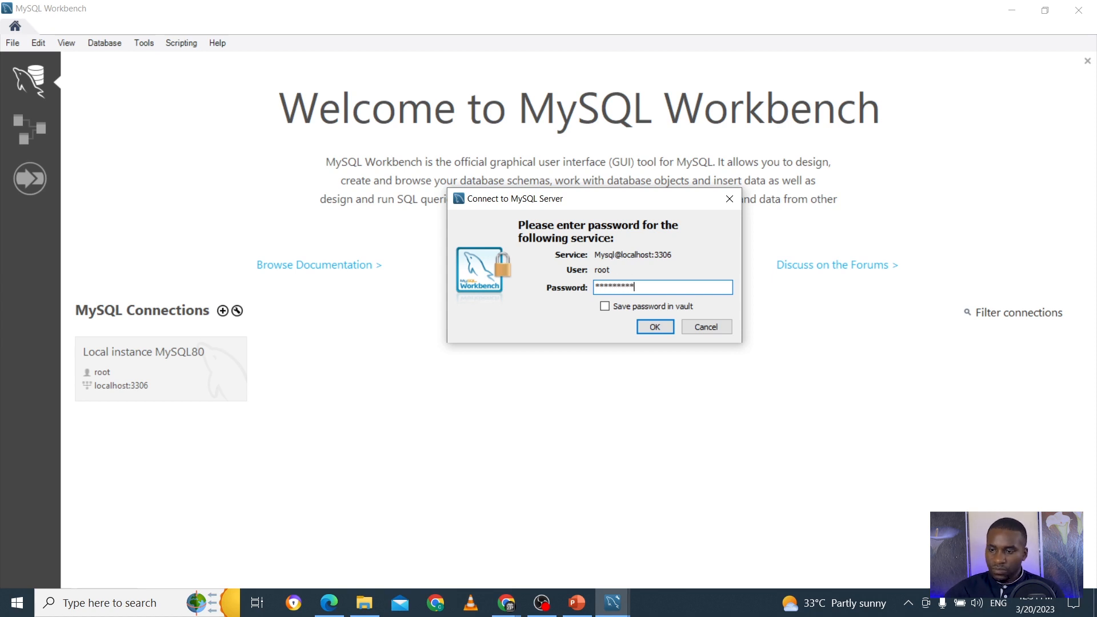
{"action": "left_click", "coordinate": [657, 329]}
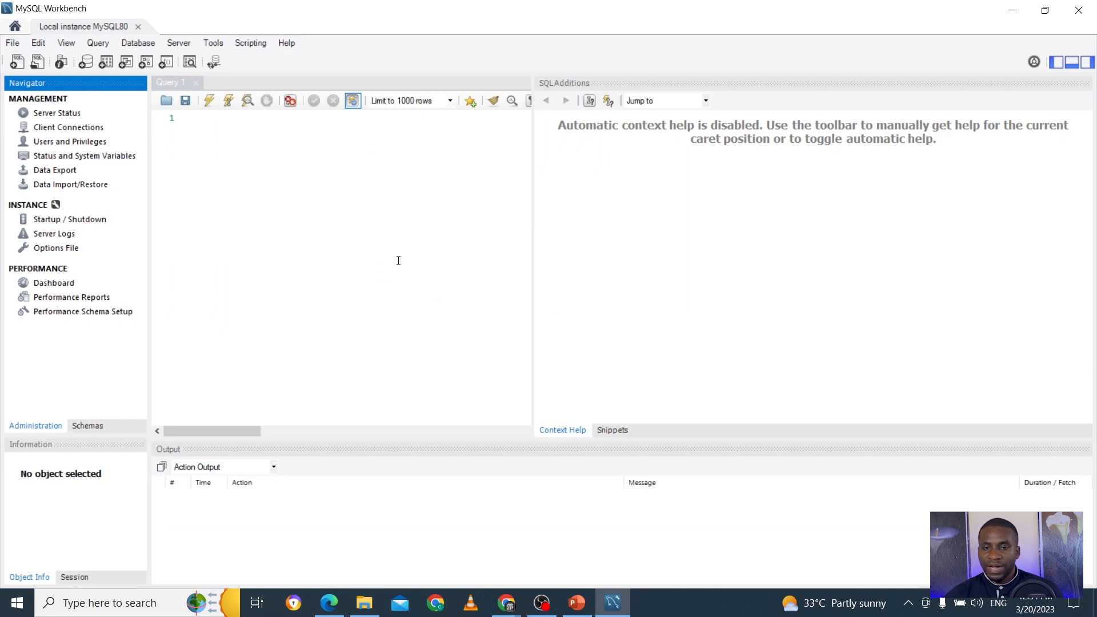
{"action": "left_click", "coordinate": [66, 48]}
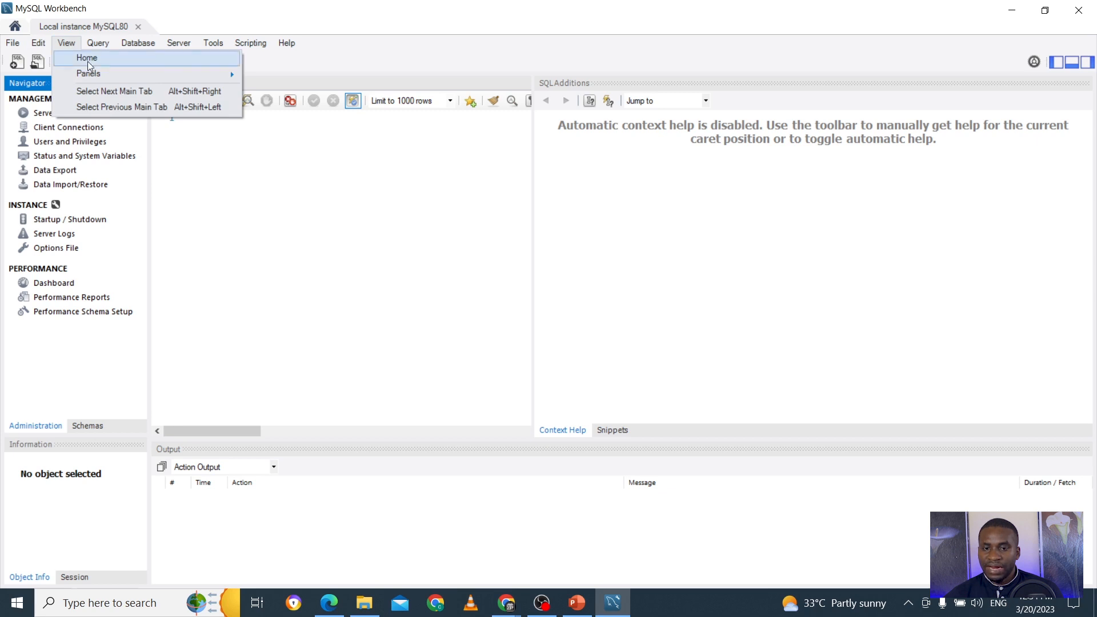
{"action": "left_click", "coordinate": [222, 202]}
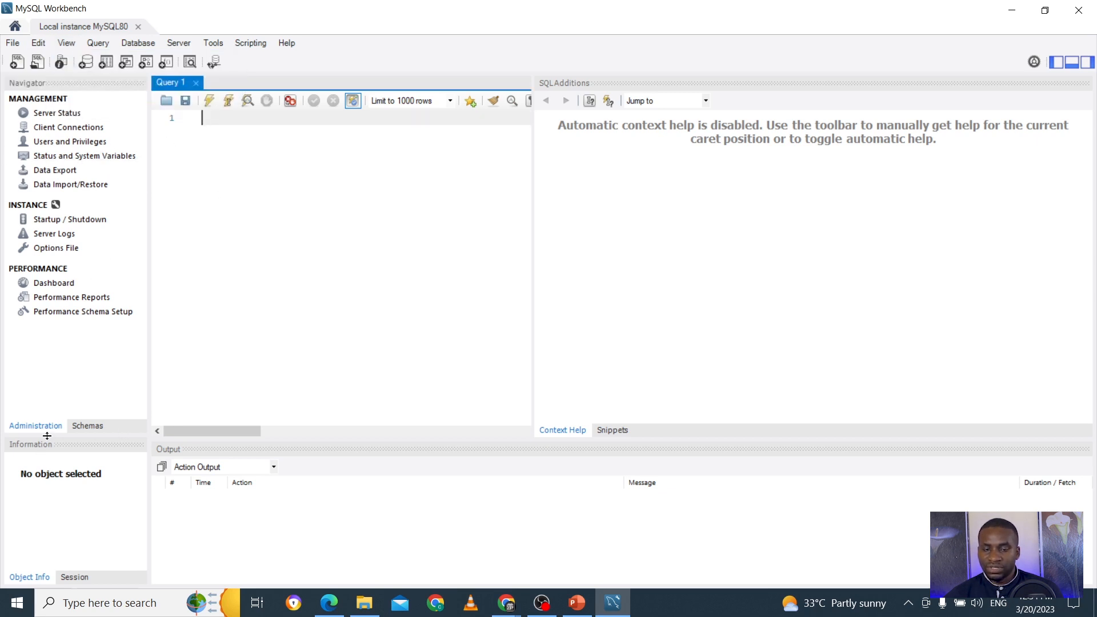
- Show the server's schemas and expand sakila, sys and world
{"action": "left_click", "coordinate": [107, 427]}
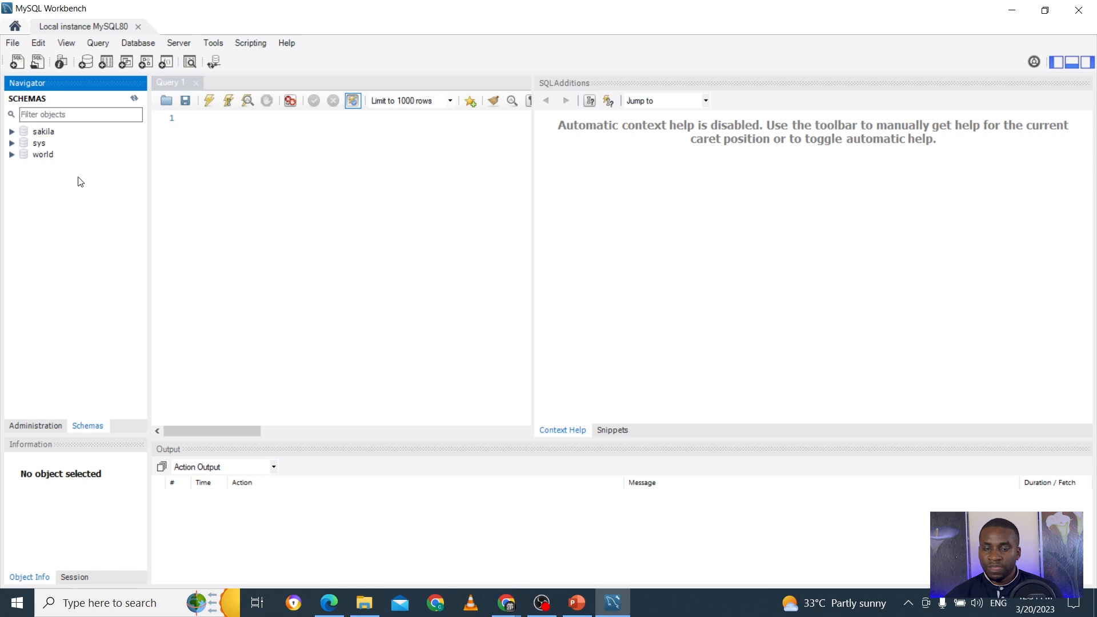
{"action": "left_click", "coordinate": [11, 133]}
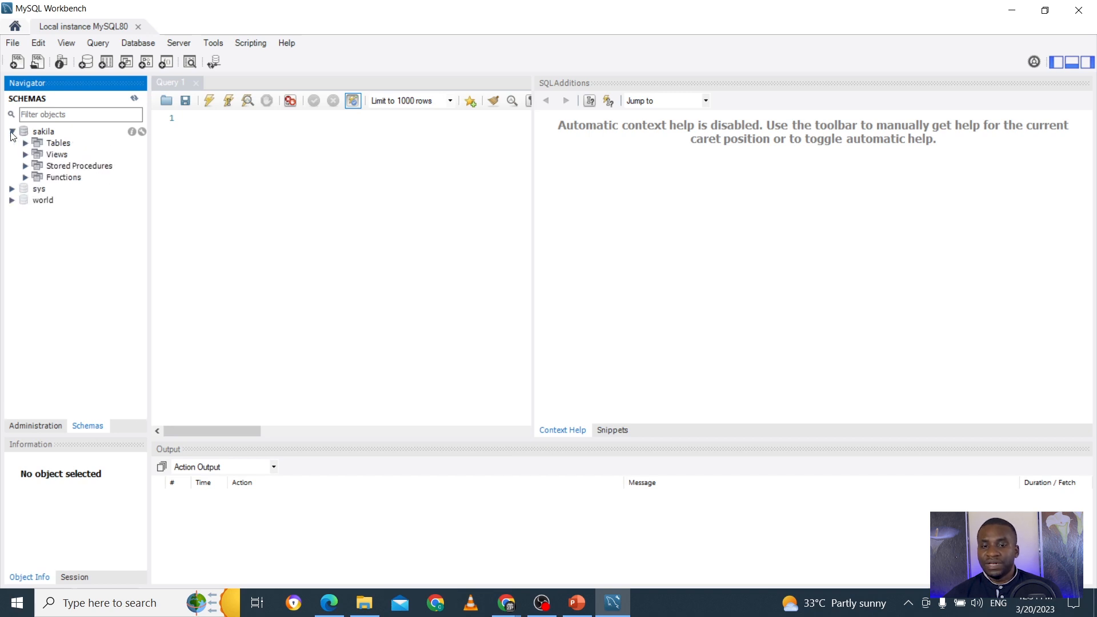
{"action": "left_click", "coordinate": [11, 188]}
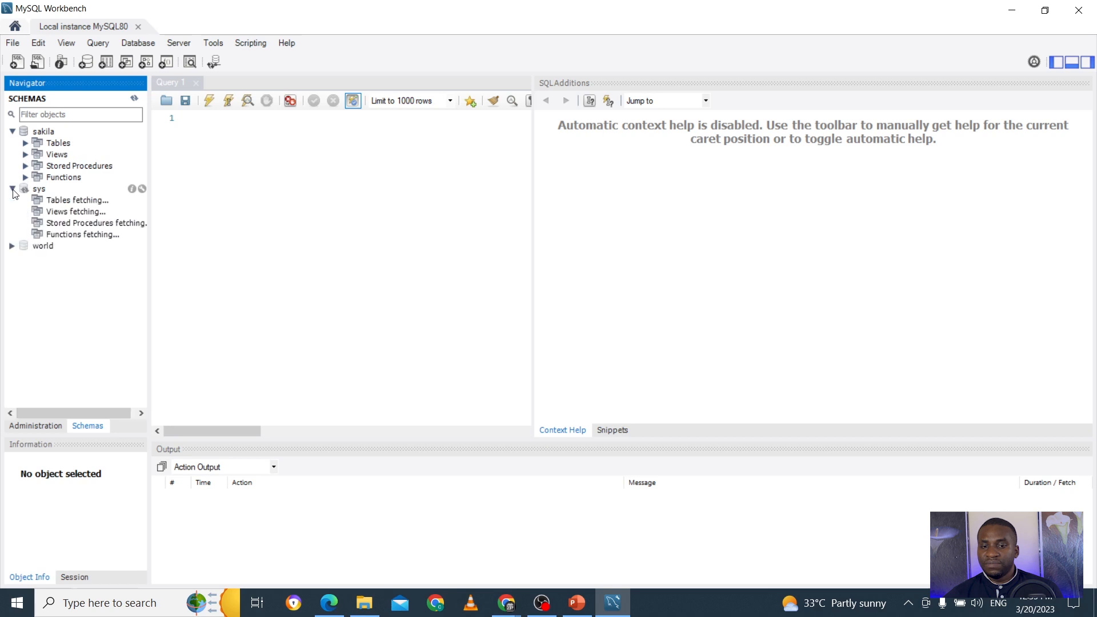
{"action": "left_click", "coordinate": [13, 246]}
- Expand the tables of the world schema and inspect the city table down to its Columns group
{"action": "left_click", "coordinate": [50, 258]}
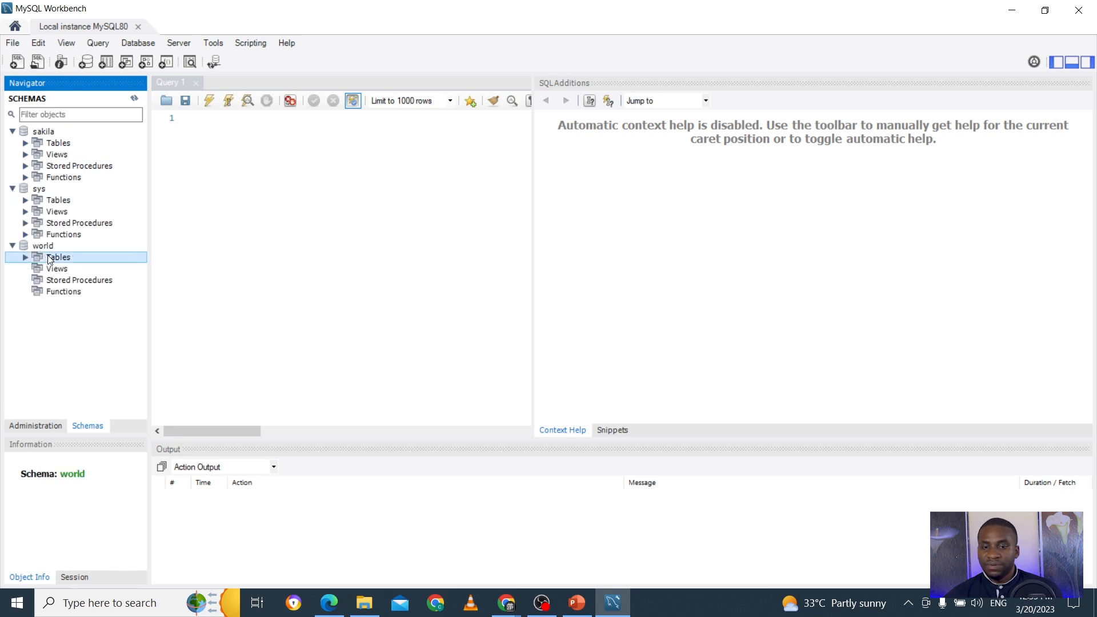
{"action": "left_click", "coordinate": [28, 258]}
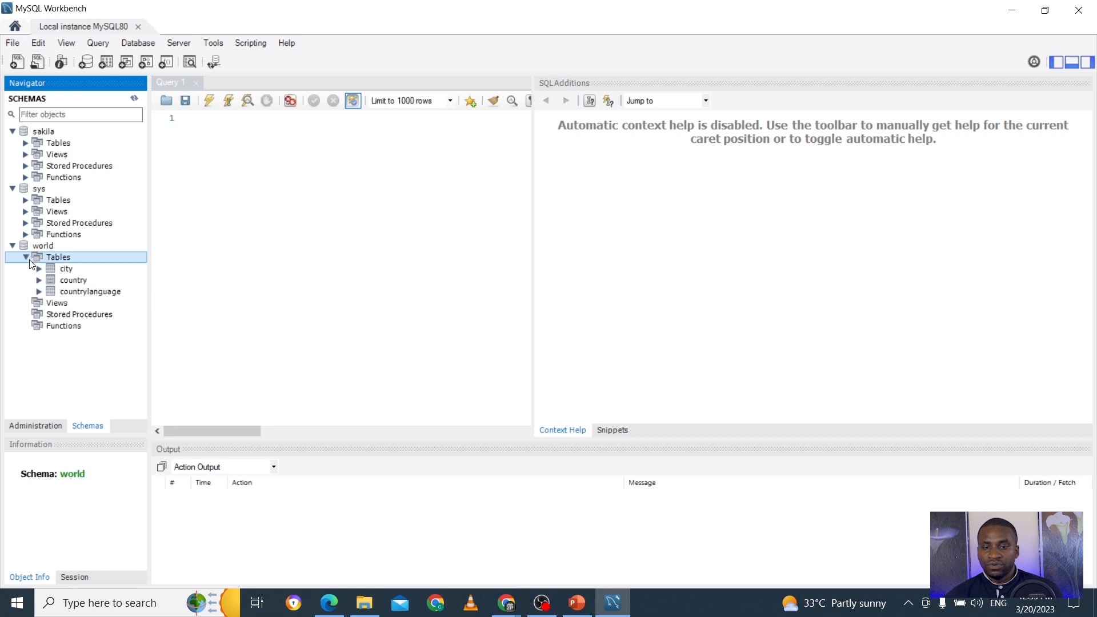
{"action": "left_click", "coordinate": [64, 280]}
{"action": "left_click", "coordinate": [67, 269]}
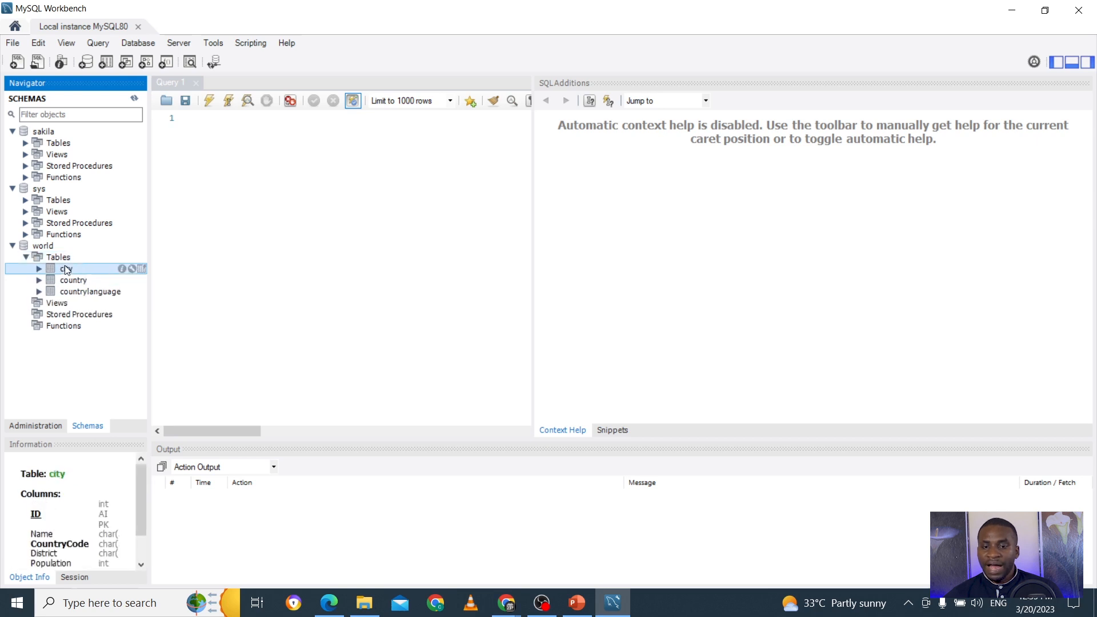
{"action": "left_click", "coordinate": [39, 269]}
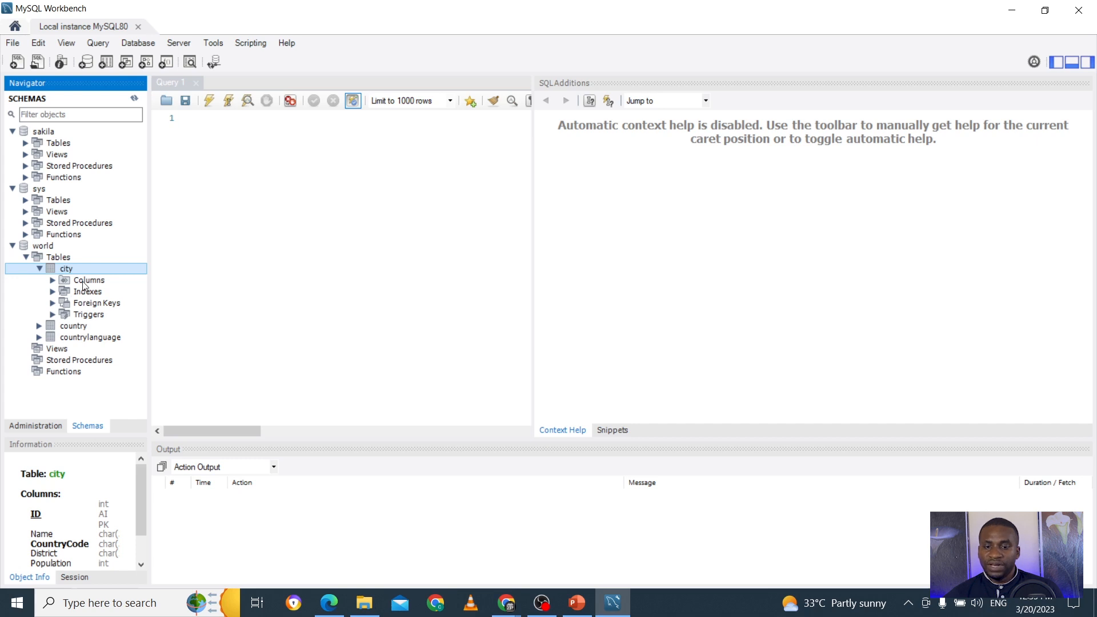
{"action": "left_click", "coordinate": [83, 281]}
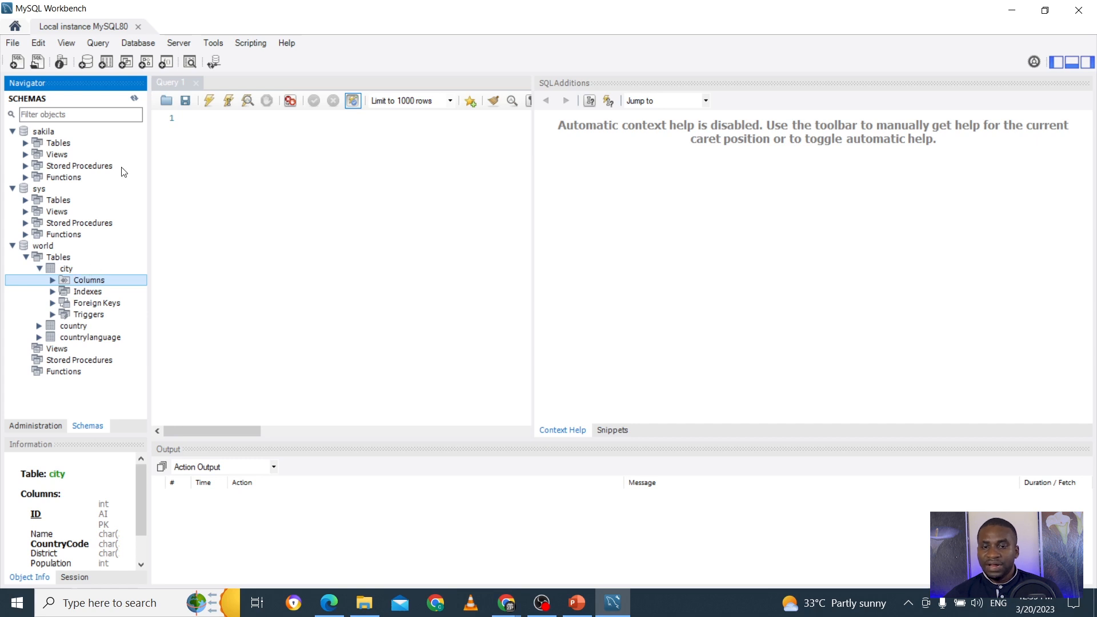
- Query the rows of the actor table in the sakila schema with a 1000-row limit, and widen the query area
{"action": "left_click", "coordinate": [25, 144]}
{"action": "left_click", "coordinate": [69, 156]}
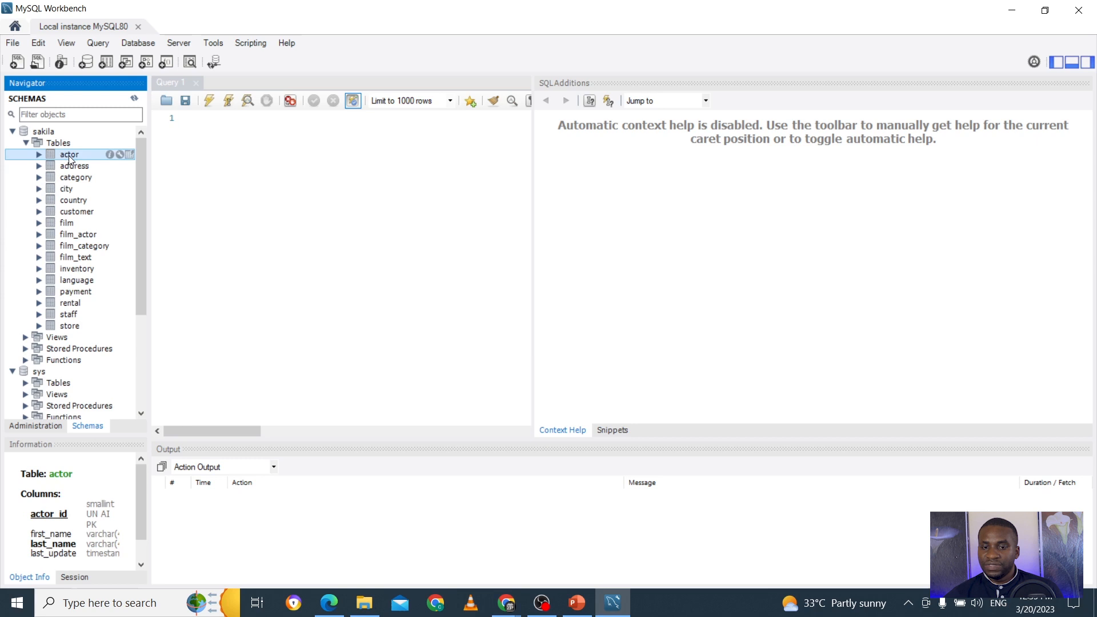
{"action": "right_click", "coordinate": [69, 158]}
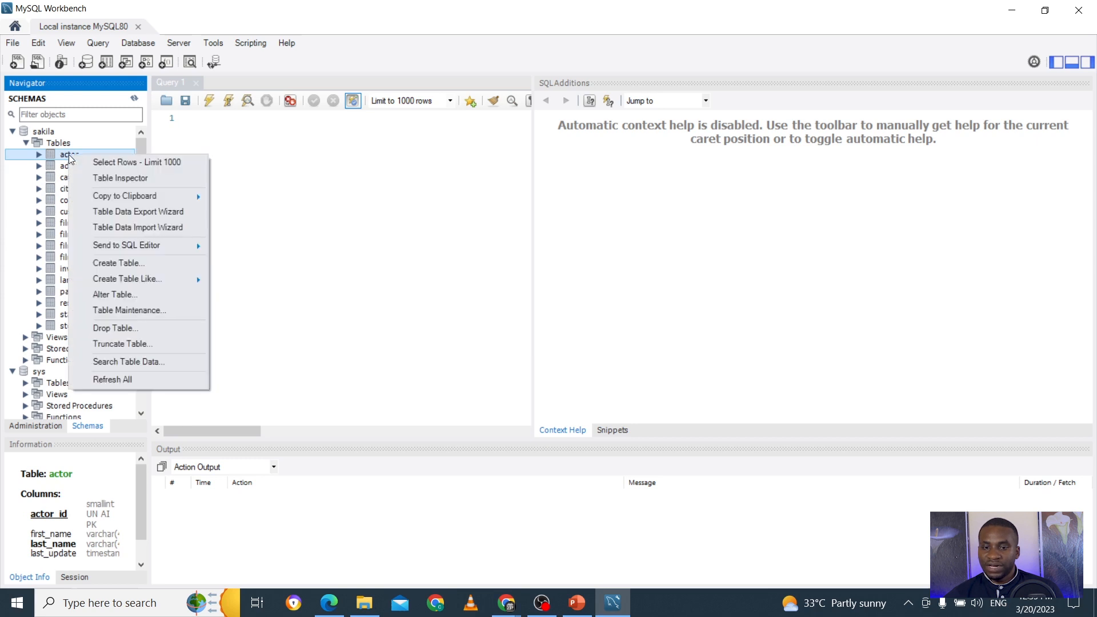
{"action": "left_click", "coordinate": [140, 163]}
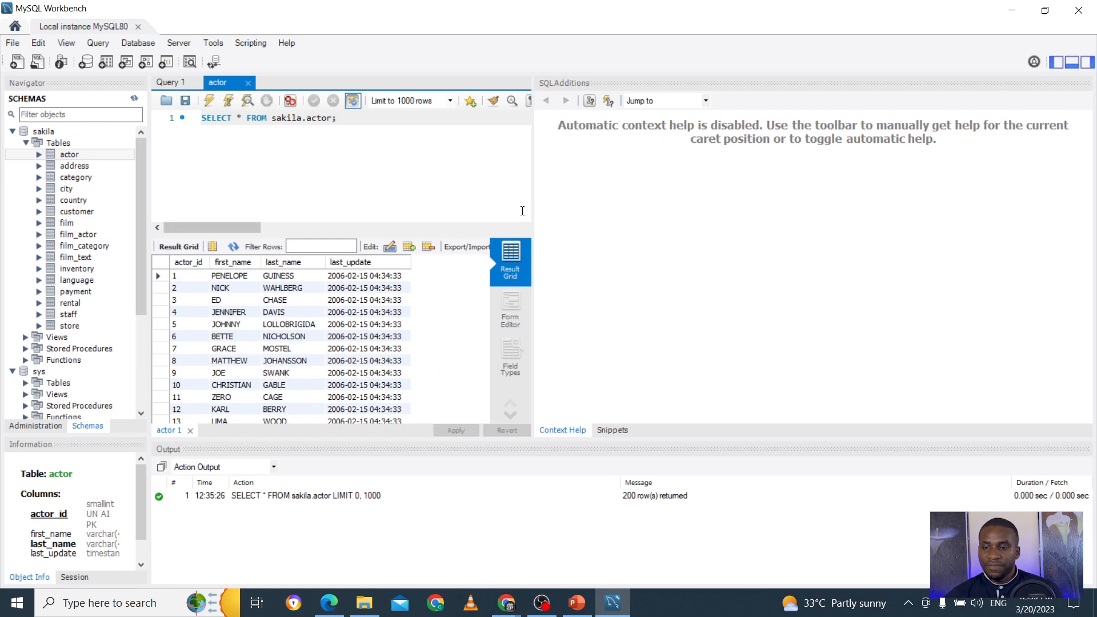
{"action": "left_click_drag", "start_coordinate": [534, 194], "coordinate": [753, 166]}
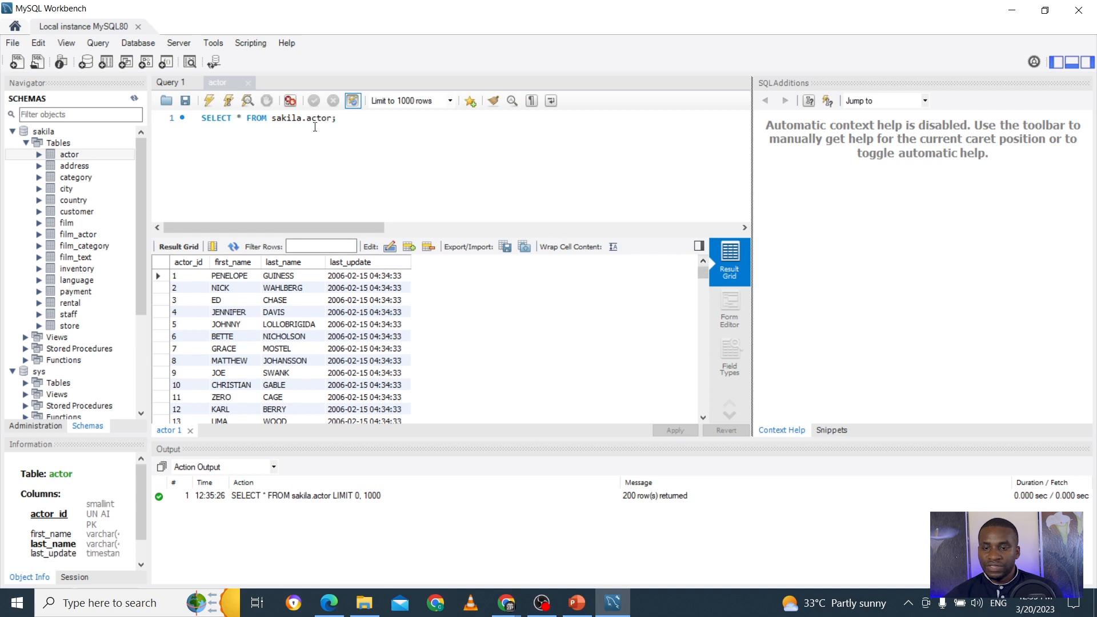
- Examine the SELECT statement on sakila.actor, including its table name, and browse the returned actor rows
{"action": "left_click_drag", "start_coordinate": [344, 120], "coordinate": [177, 129]}
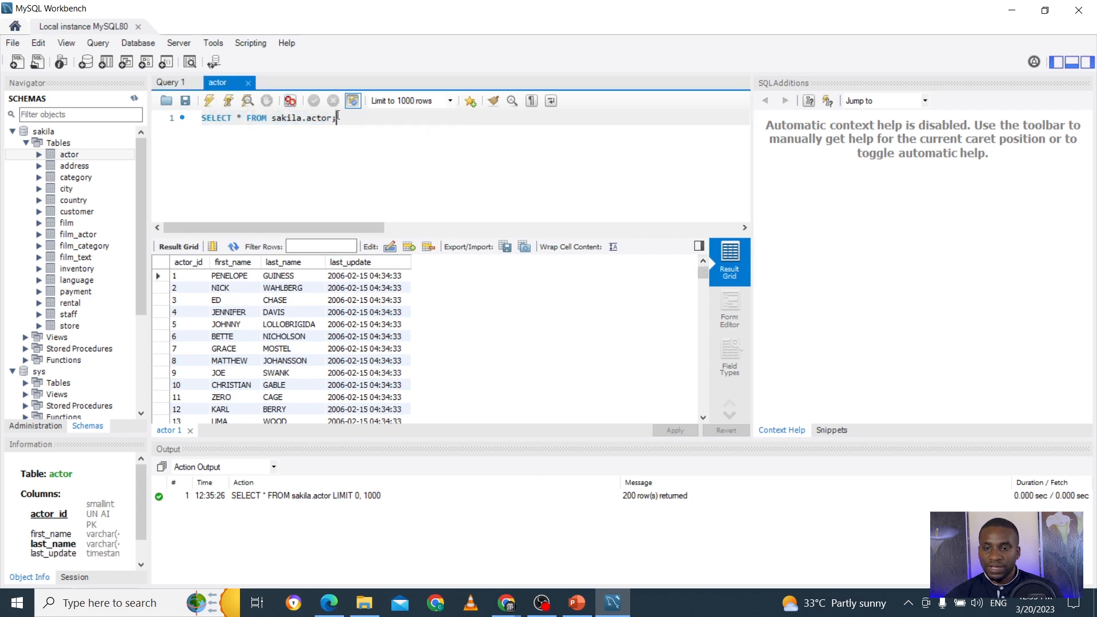
{"action": "left_click_drag", "start_coordinate": [337, 119], "coordinate": [197, 119]}
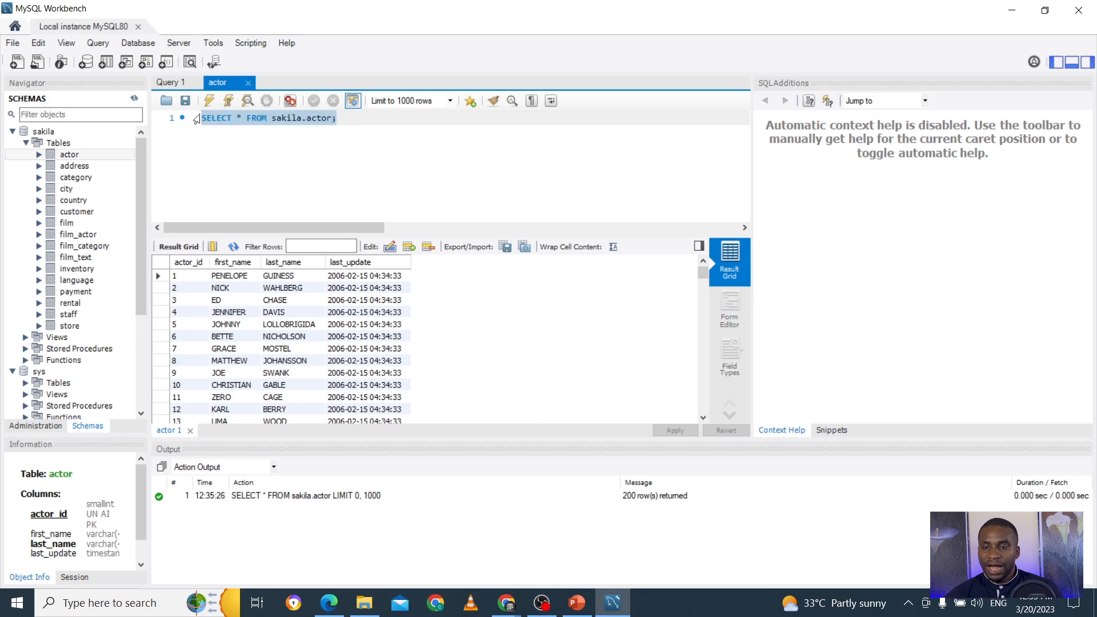
{"action": "scroll", "coordinate": [360, 314], "scroll_direction": "down", "scroll_amount": 1}
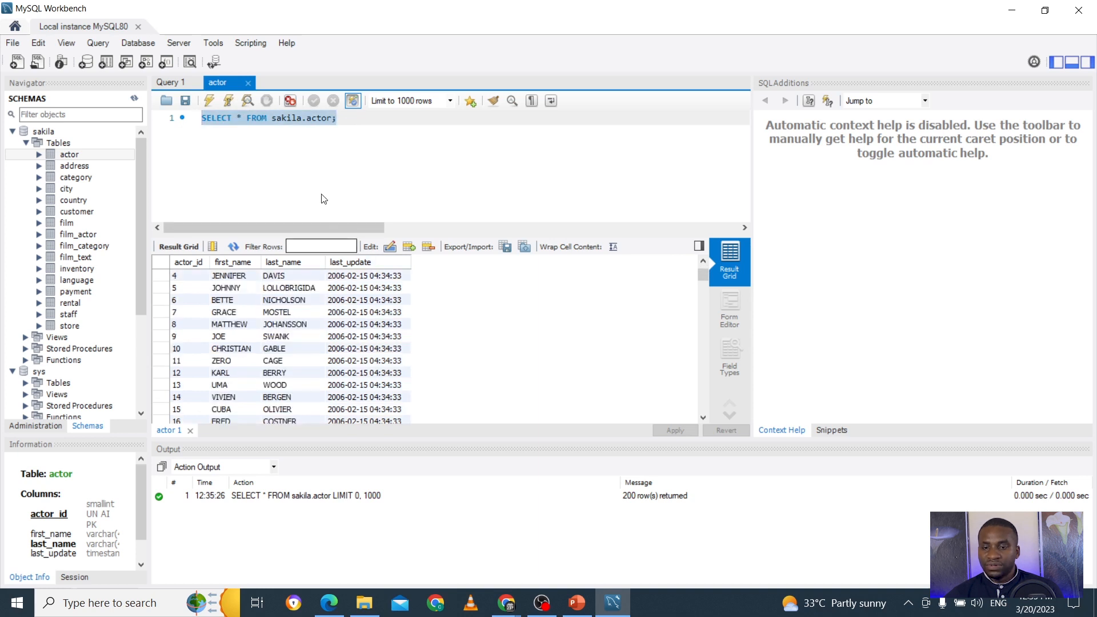
{"action": "left_click", "coordinate": [272, 119]}
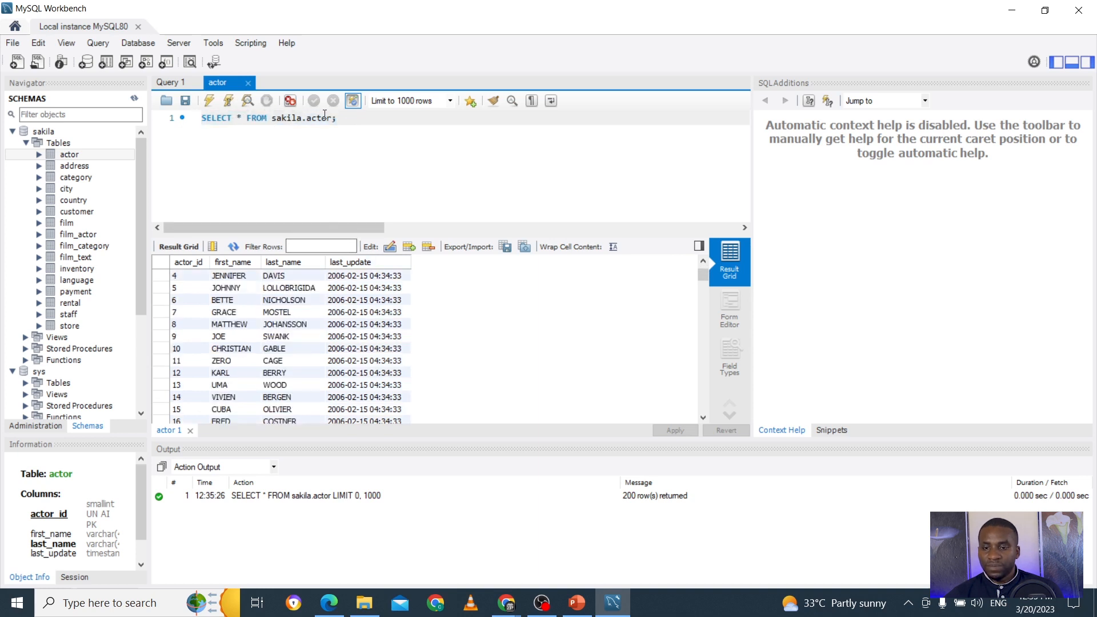
{"action": "left_click_drag", "start_coordinate": [334, 119], "coordinate": [213, 112]}
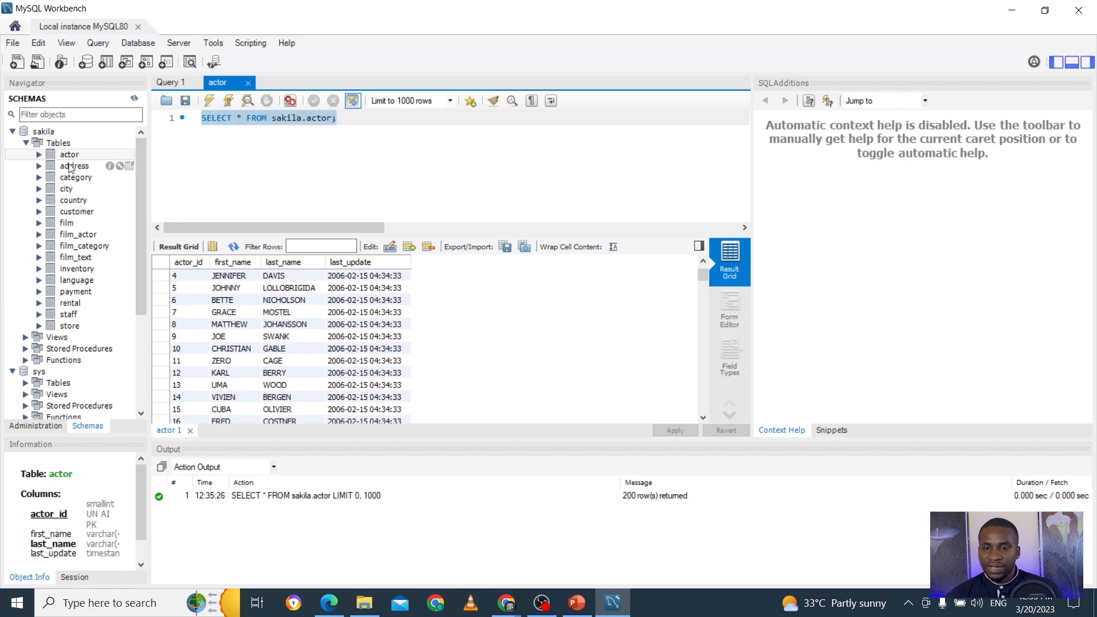
{"action": "left_click", "coordinate": [293, 118]}
{"action": "left_click_drag", "start_coordinate": [332, 119], "coordinate": [311, 118]}
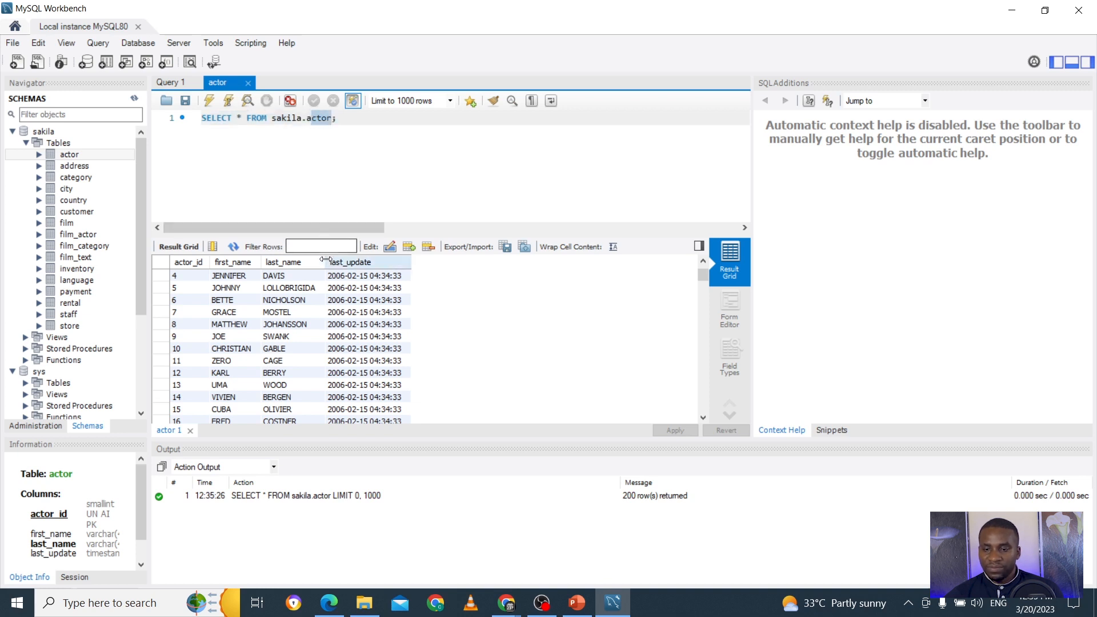
{"action": "scroll", "coordinate": [312, 325], "scroll_direction": "down", "scroll_amount": 8}
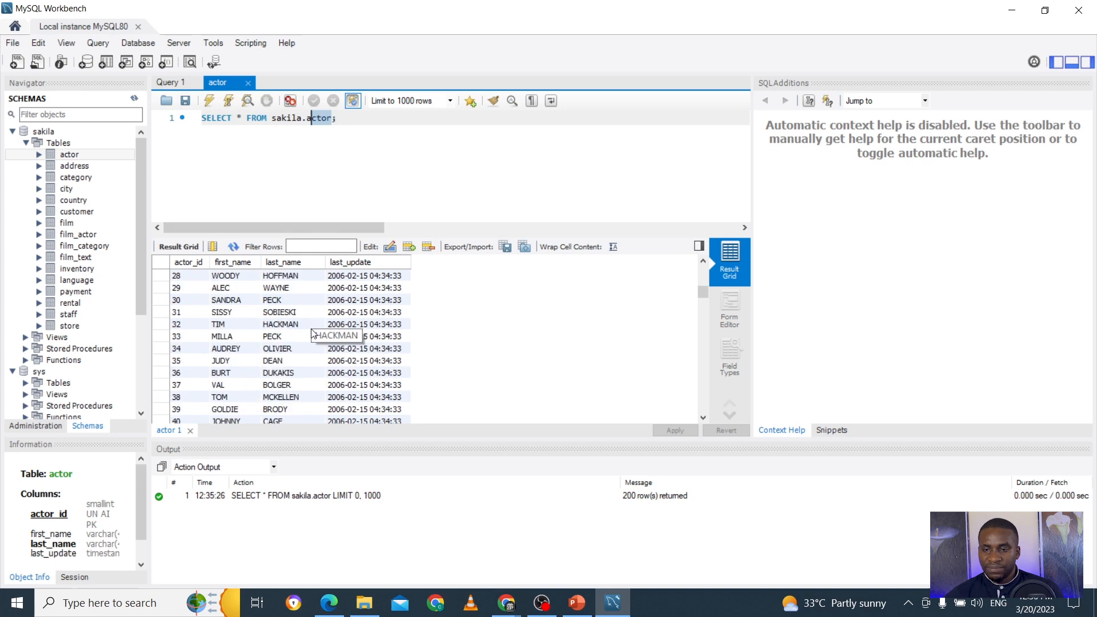
{"action": "scroll", "coordinate": [312, 334], "scroll_direction": "down", "scroll_amount": 10}
{"action": "scroll", "coordinate": [313, 335], "scroll_direction": "up", "scroll_amount": 11}
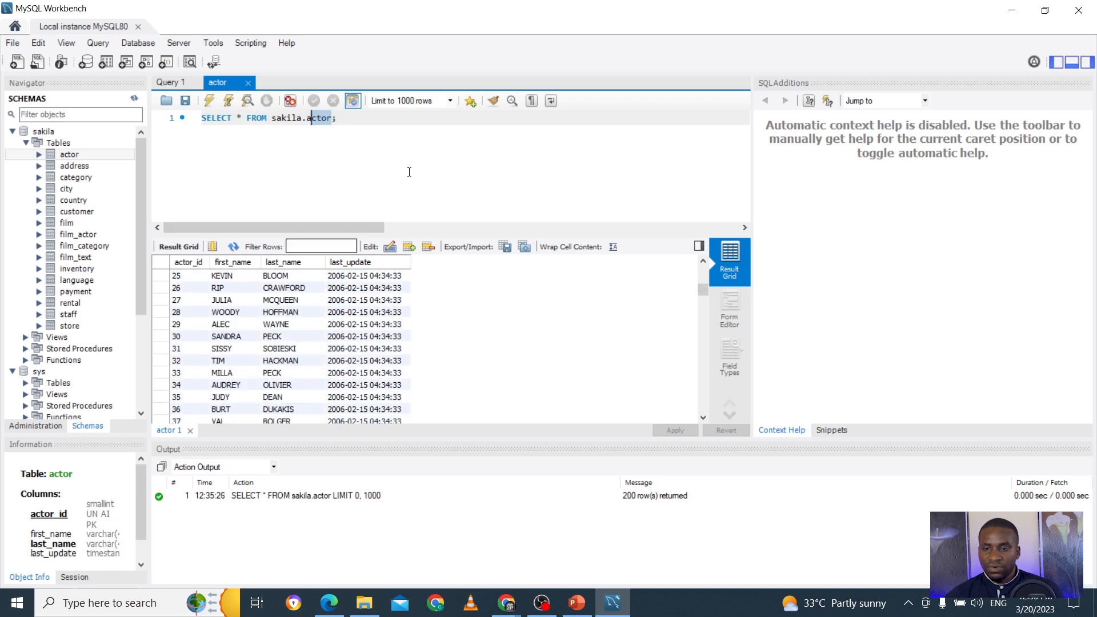
- Limit query results to 10 rows, rerun the SELECT on sakila.actor and select the last_update values of all returned rows
{"action": "left_click", "coordinate": [451, 101]}
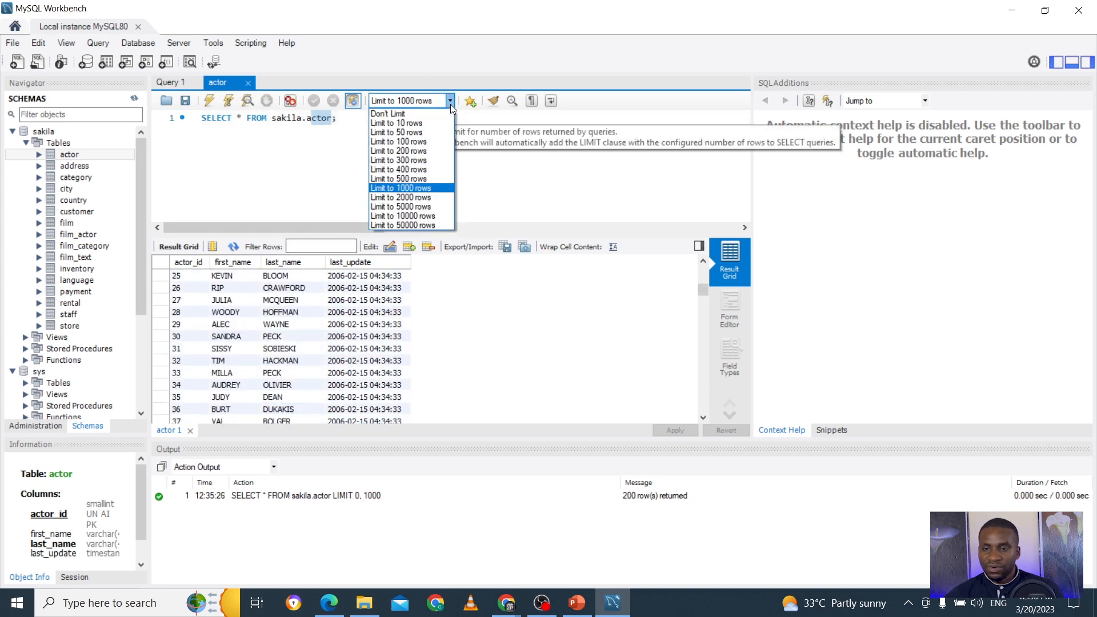
{"action": "left_click", "coordinate": [426, 132]}
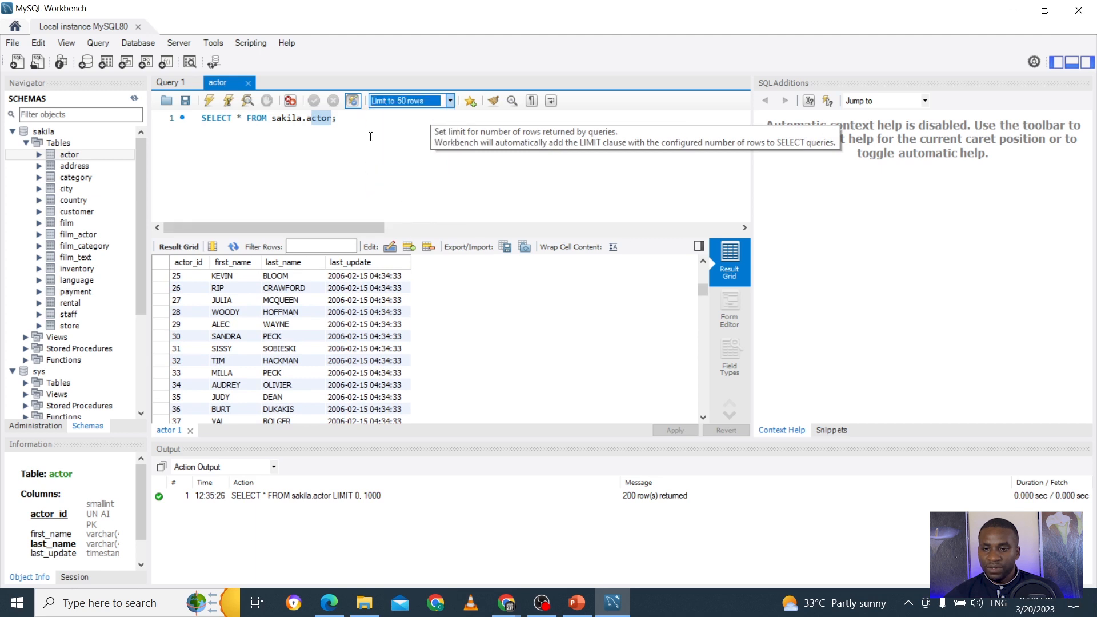
{"action": "left_click", "coordinate": [451, 102]}
{"action": "left_click", "coordinate": [424, 122]}
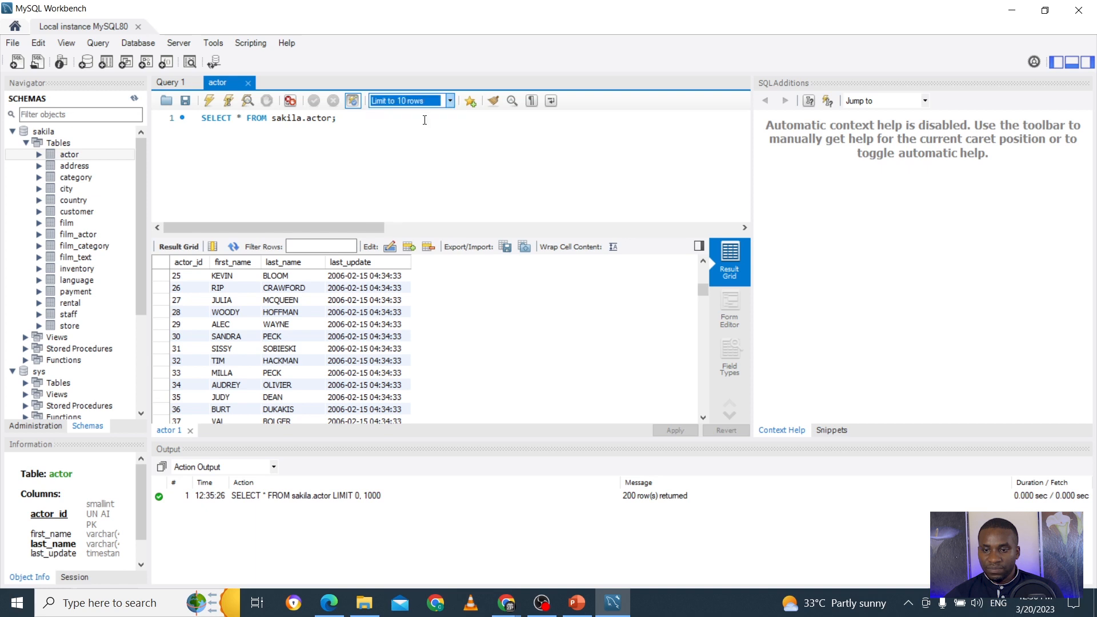
{"action": "left_click", "coordinate": [211, 102]}
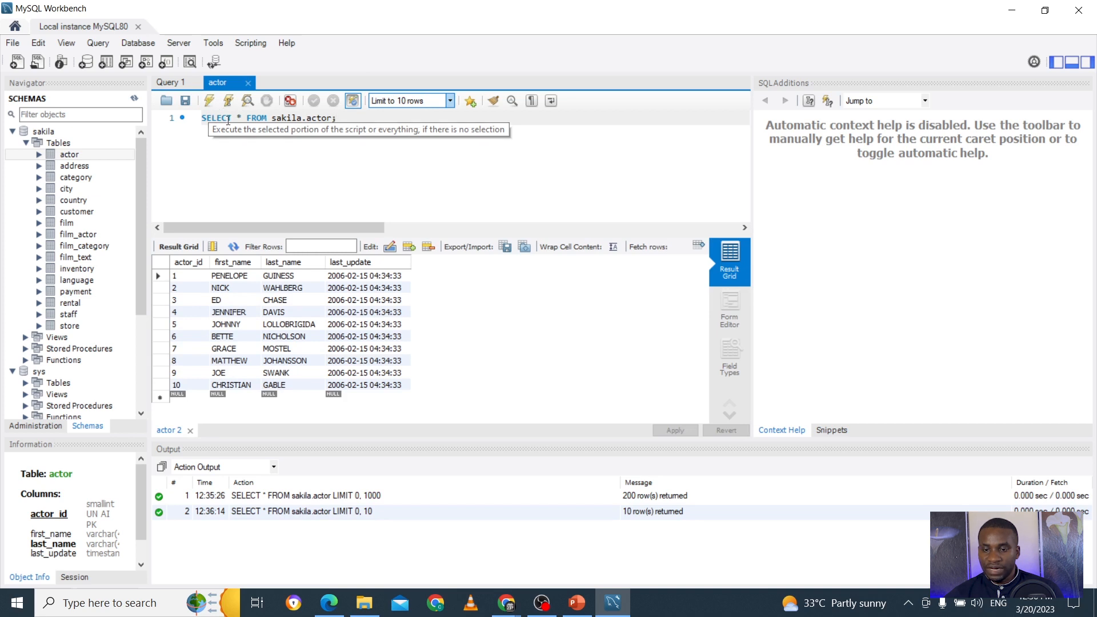
{"action": "left_click_drag", "start_coordinate": [381, 277], "coordinate": [365, 393]}
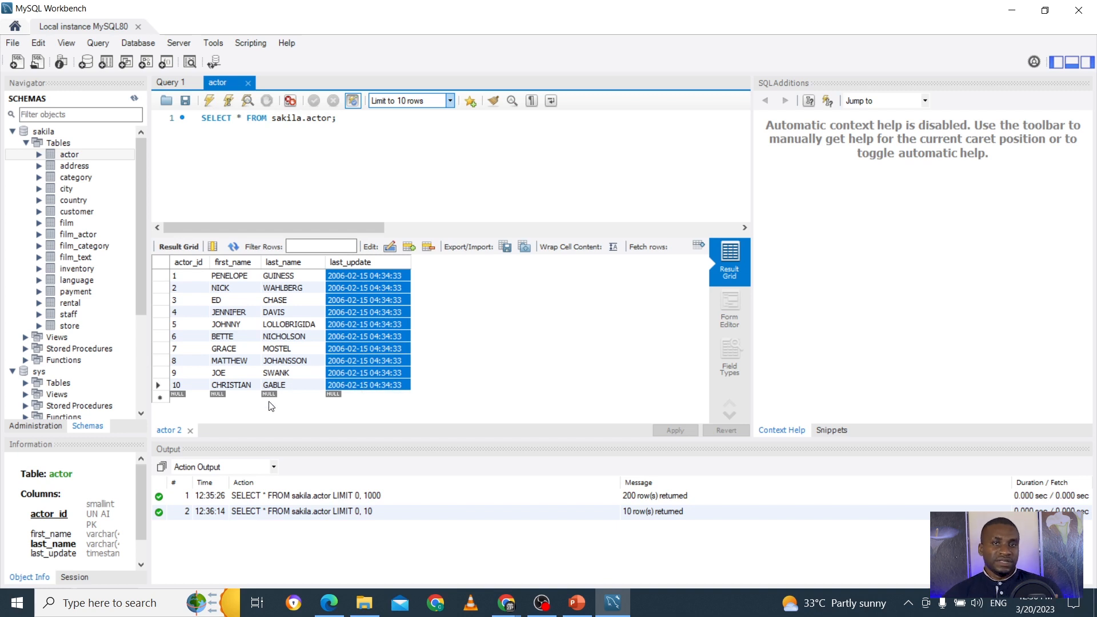